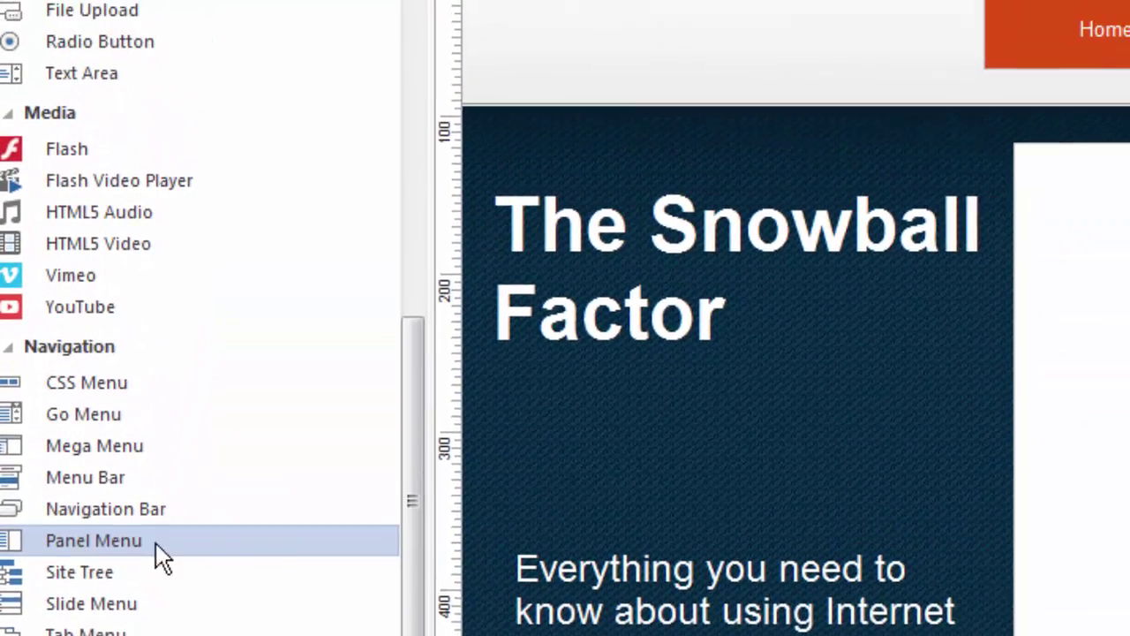
Draw a Panel Menu button in the header and place it just left of the Home button.
{"action": "left_click", "coordinate": [155, 542]}
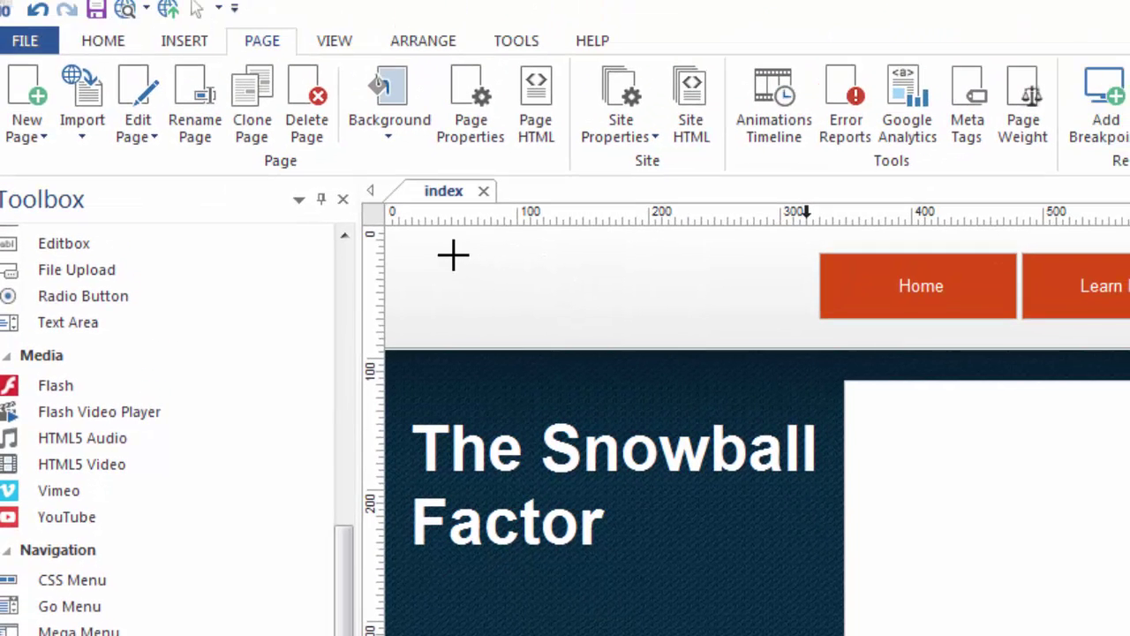
{"action": "mouse_move", "coordinate": [453, 255]}
{"action": "left_mouse_down"}
{"action": "mouse_move", "coordinate": [661, 324]}
{"action": "mouse_move", "coordinate": [704, 320]}
{"action": "left_mouse_up"}
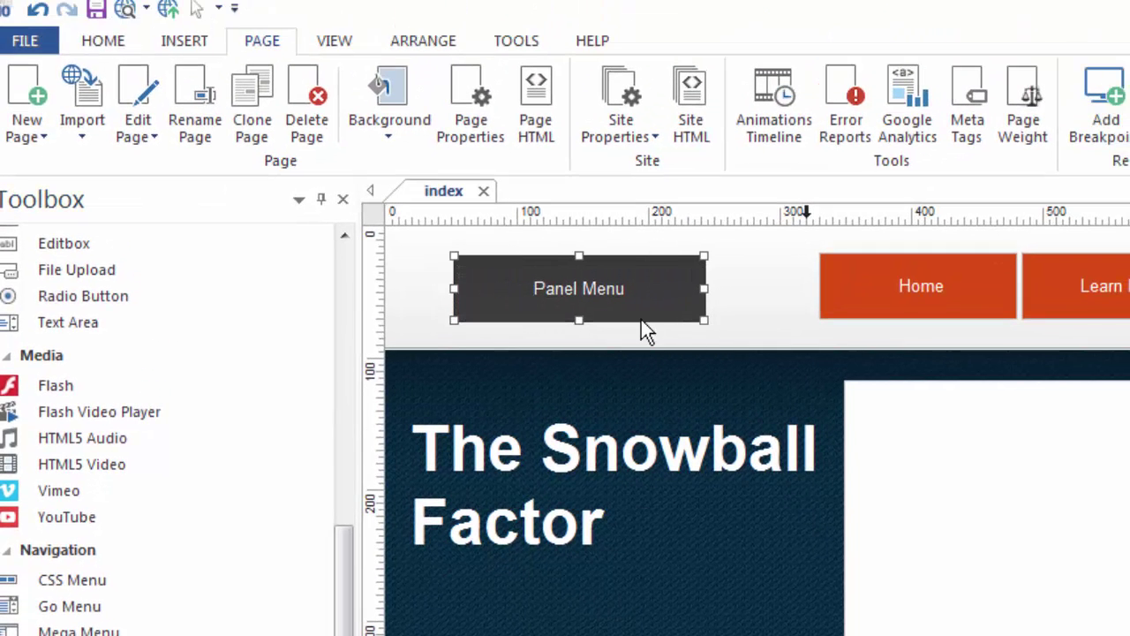
{"action": "left_click_drag", "start_coordinate": [635, 302], "coordinate": [720, 295]}
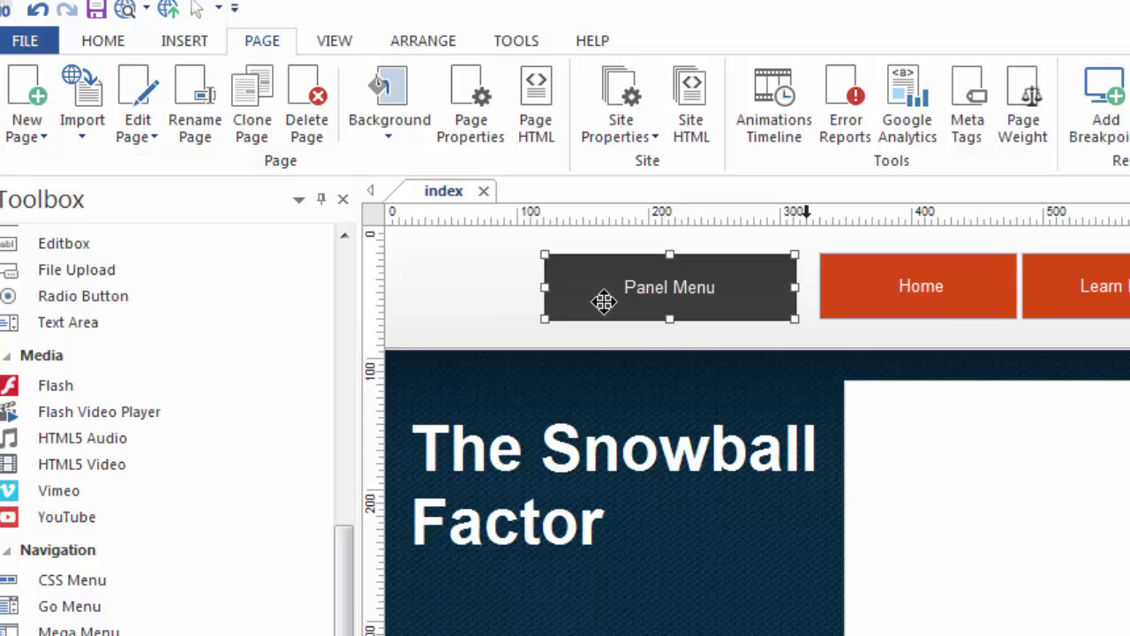
{"action": "left_click", "coordinate": [527, 300]}
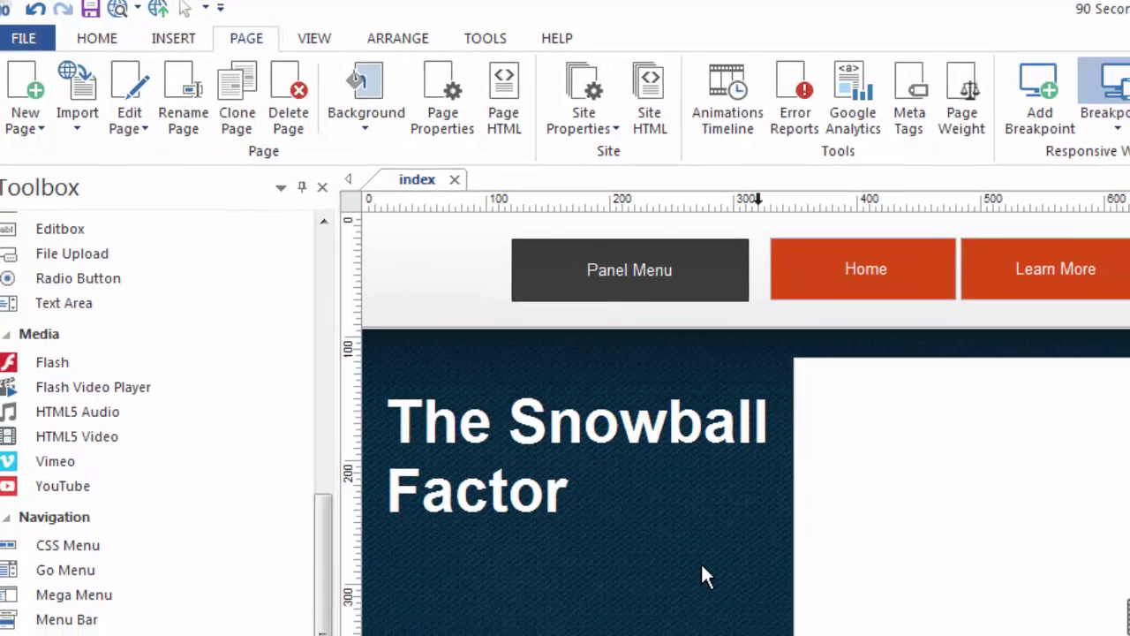
Preview the page in Firefox and open and close the Panel Menu's side panel twice.
{"action": "key", "text": "F5"}
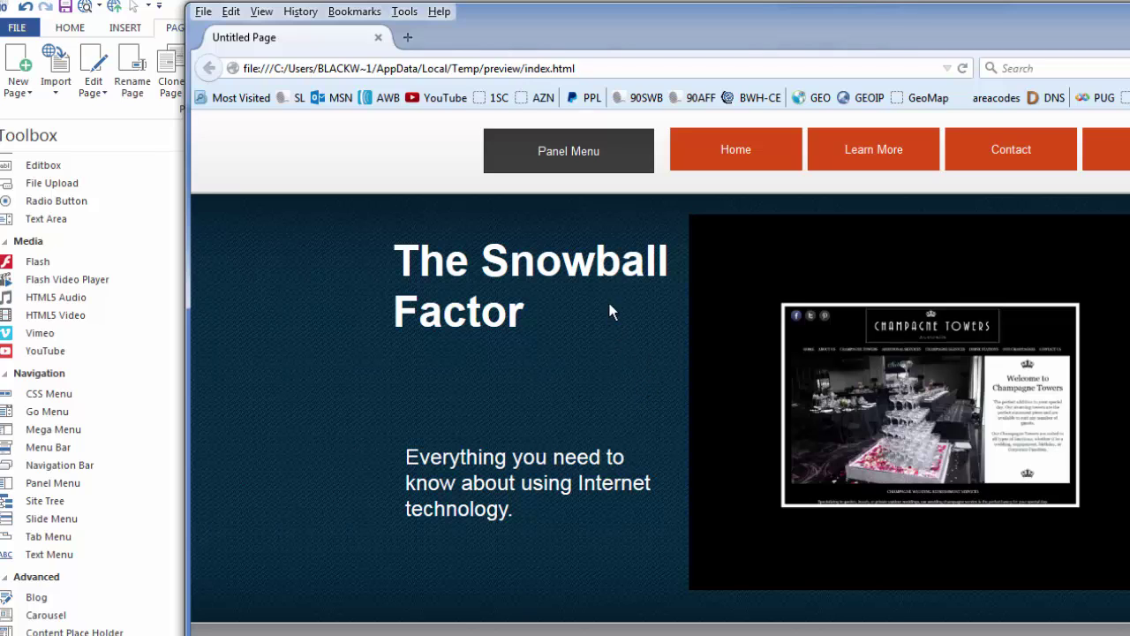
{"action": "left_click", "coordinate": [574, 157]}
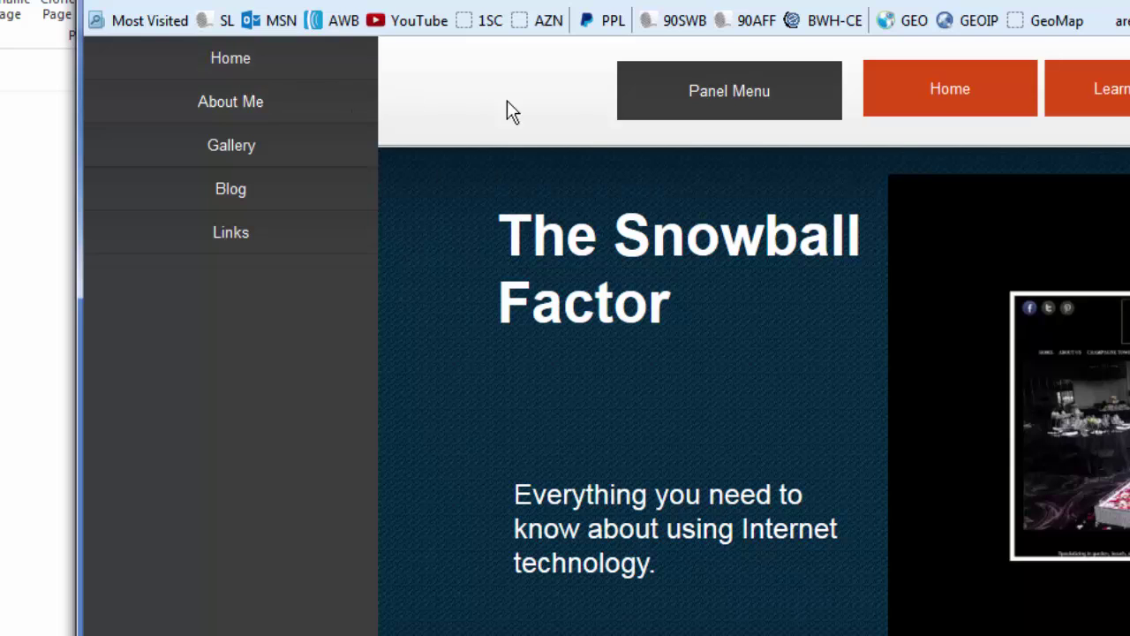
{"action": "left_click", "coordinate": [742, 104]}
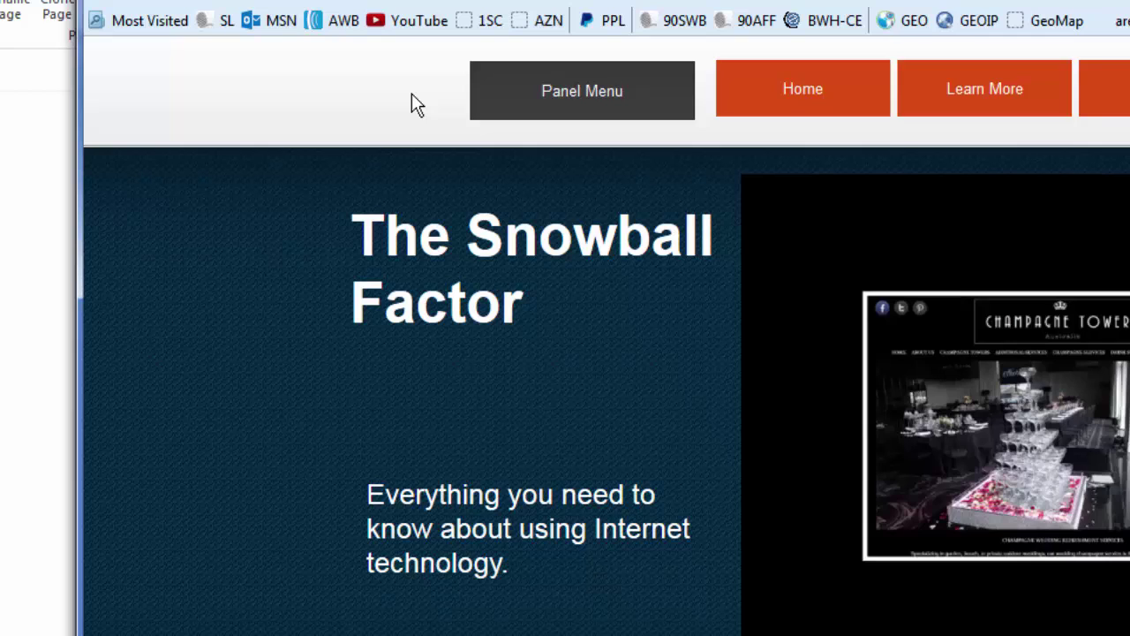
{"action": "left_click", "coordinate": [615, 95]}
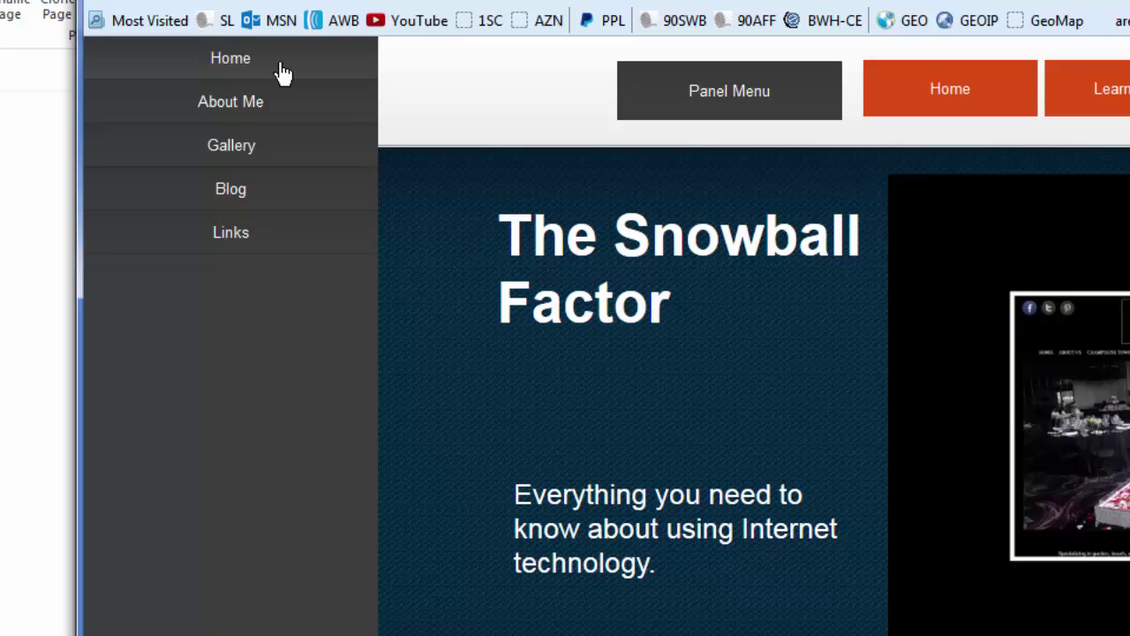
{"action": "left_click", "coordinate": [737, 97]}
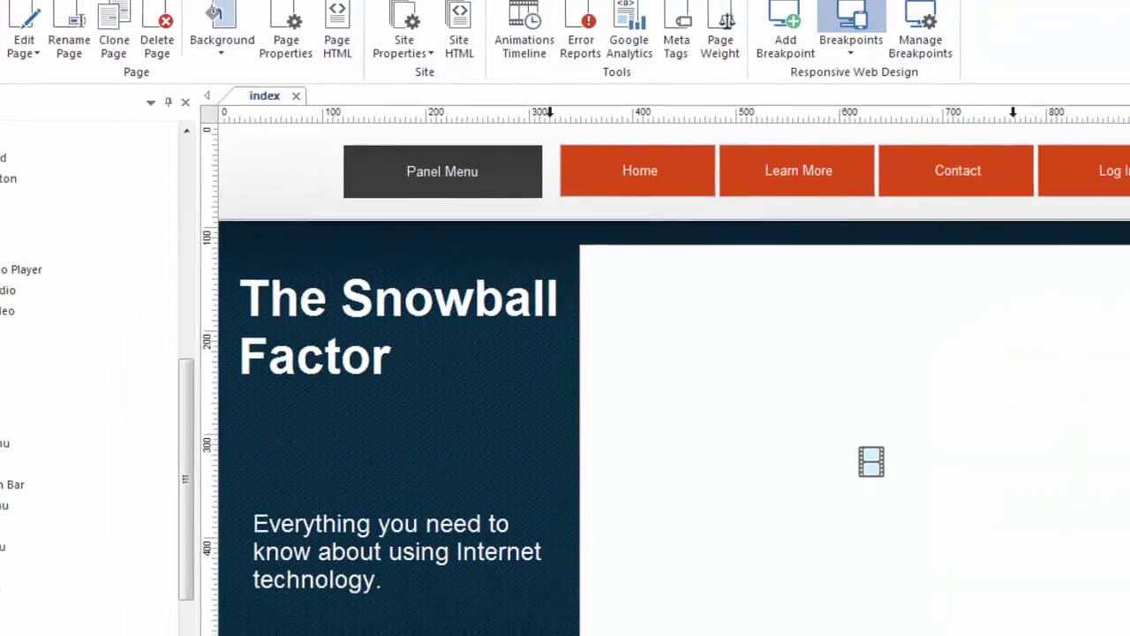
Open the Panel Menu's properties and review its items: Home, About Me, Gallery, Blog, Links.
{"action": "left_click", "coordinate": [447, 194]}
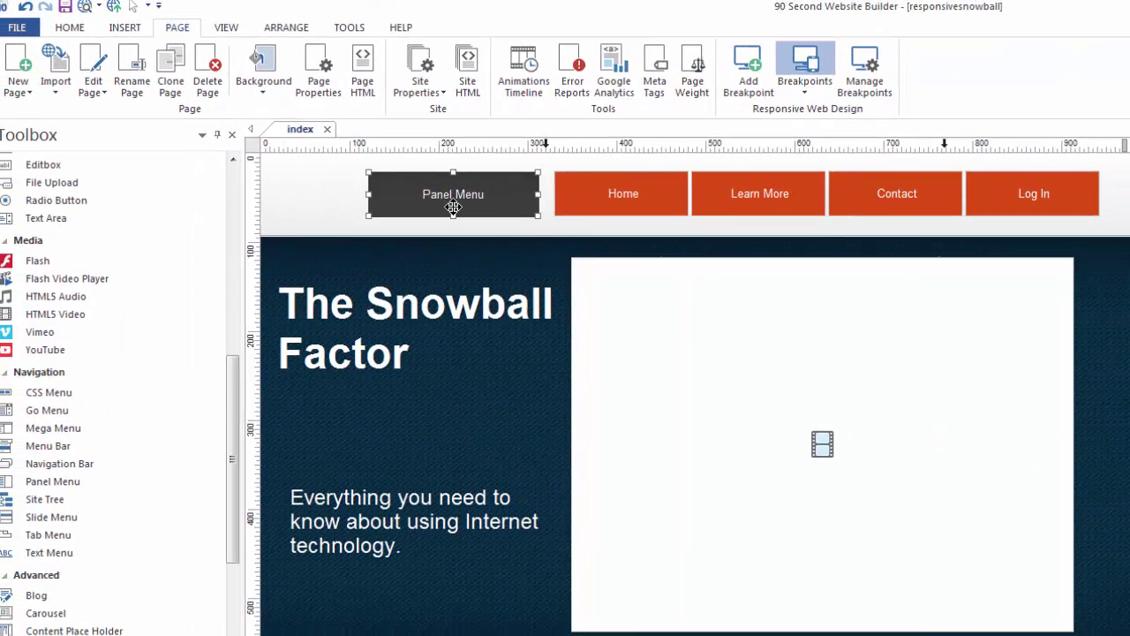
{"action": "double_click", "coordinate": [453, 201]}
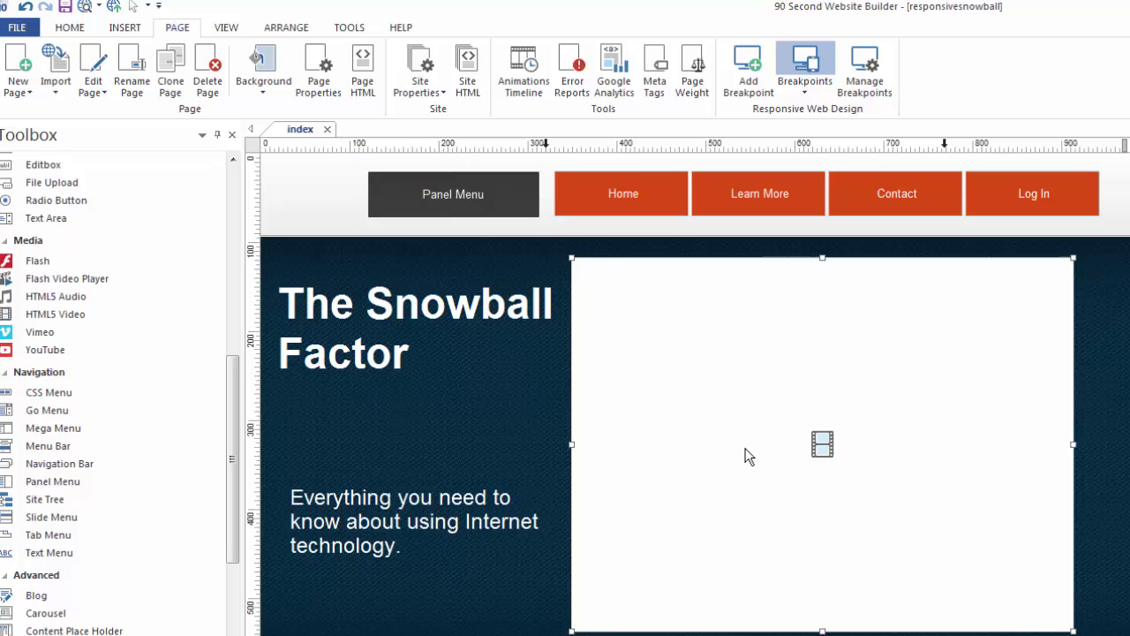
{"action": "left_click_drag", "start_coordinate": [759, 249], "coordinate": [639, 143]}
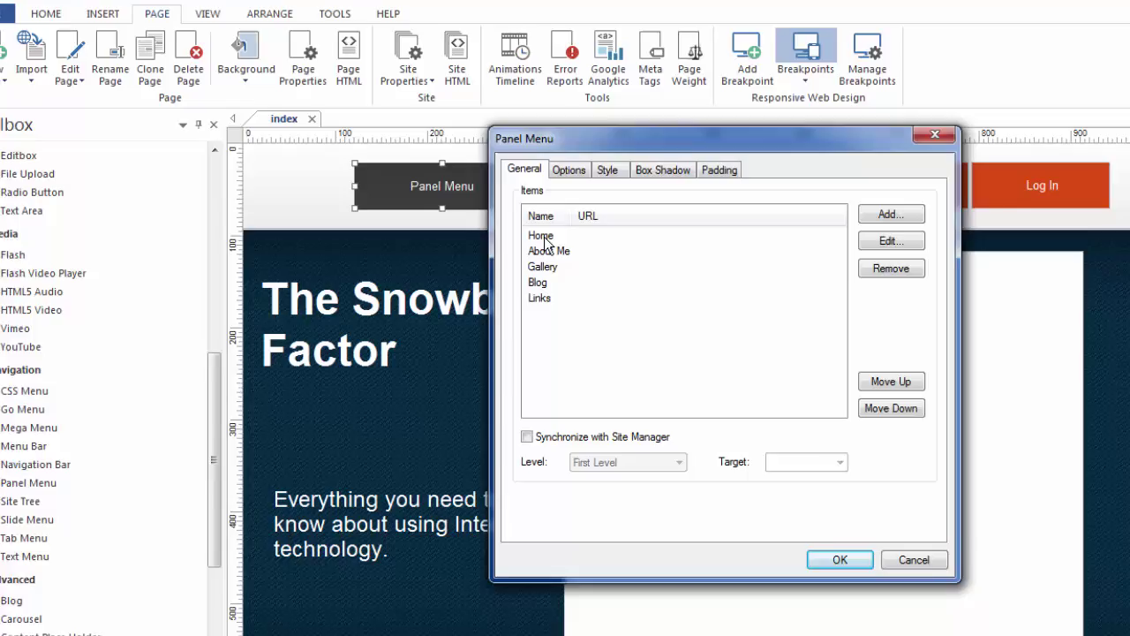
{"action": "left_click", "coordinate": [547, 257]}
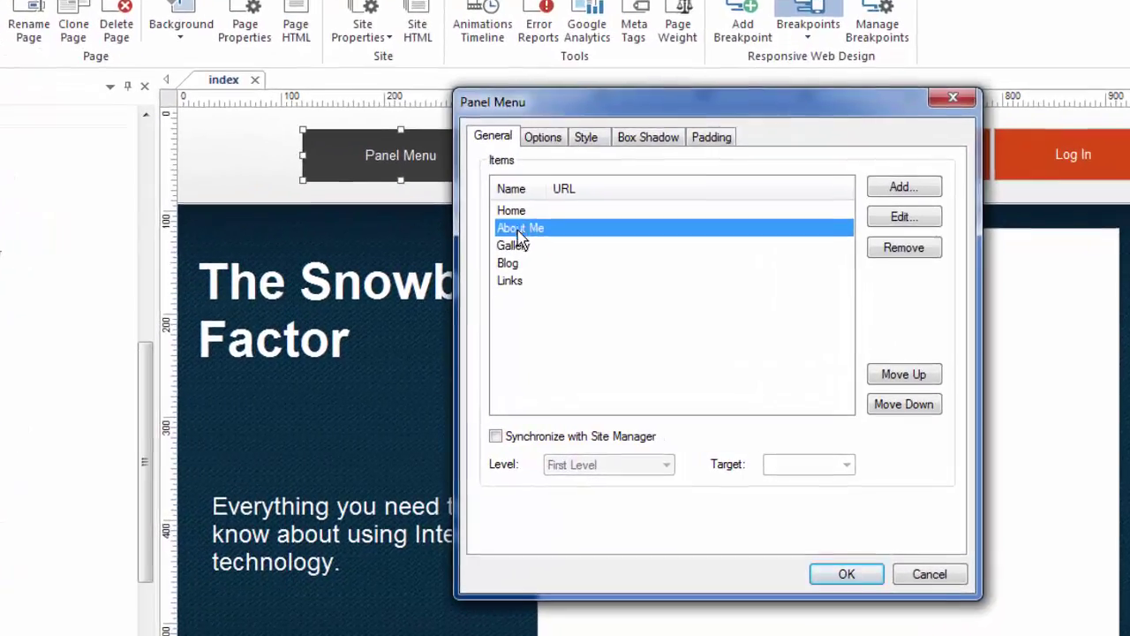
{"action": "left_click", "coordinate": [517, 245]}
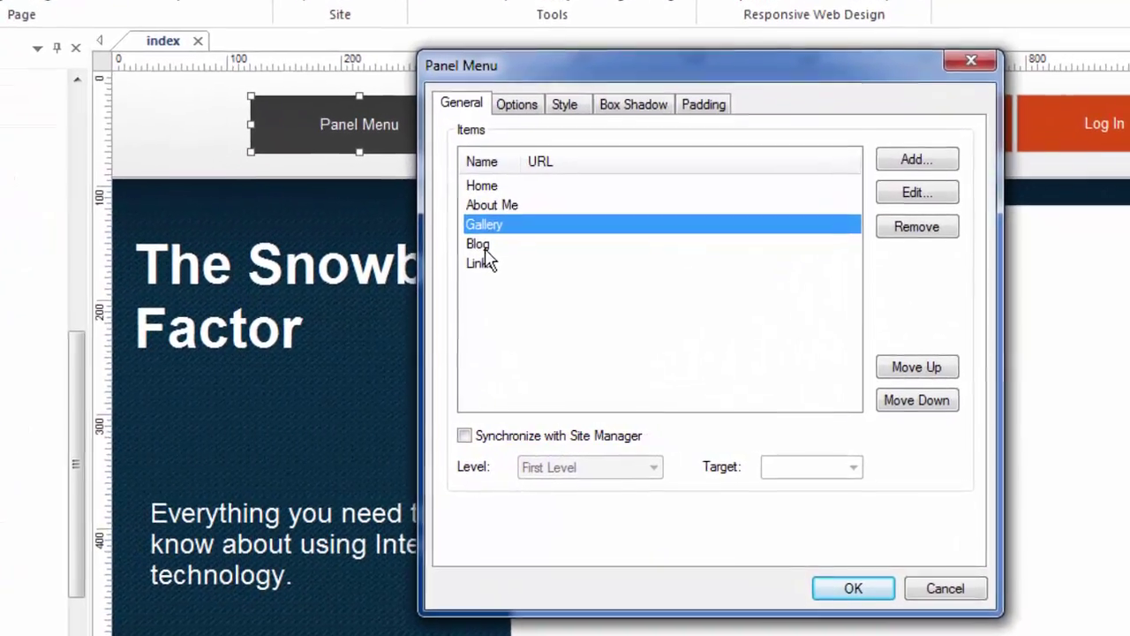
{"action": "left_click", "coordinate": [510, 263]}
{"action": "left_click", "coordinate": [512, 281]}
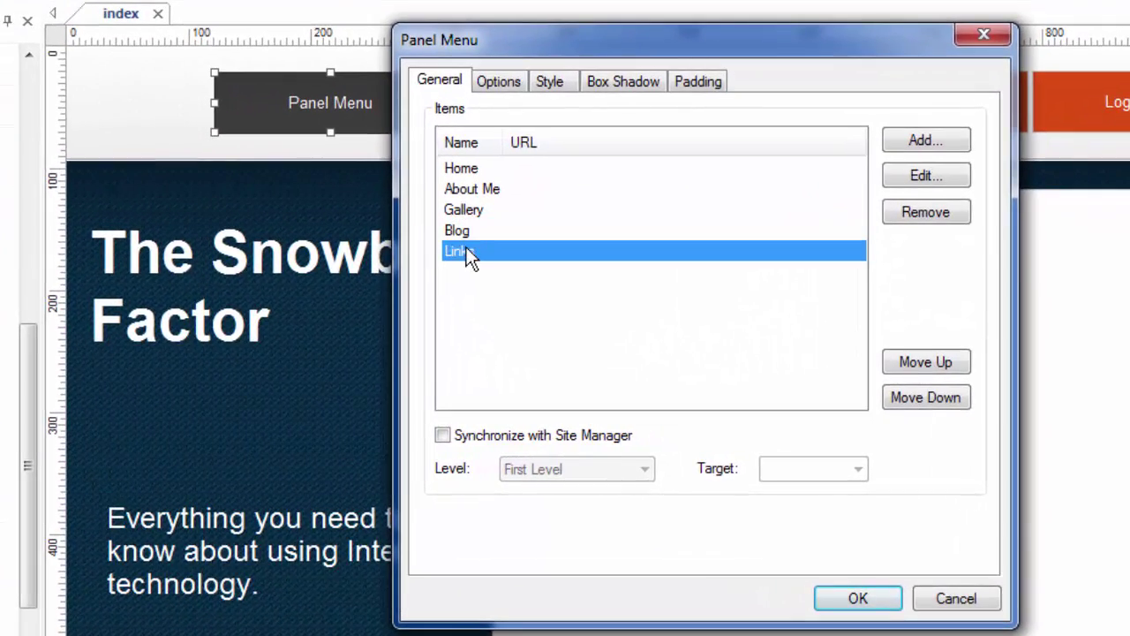
{"action": "left_click", "coordinate": [490, 170]}
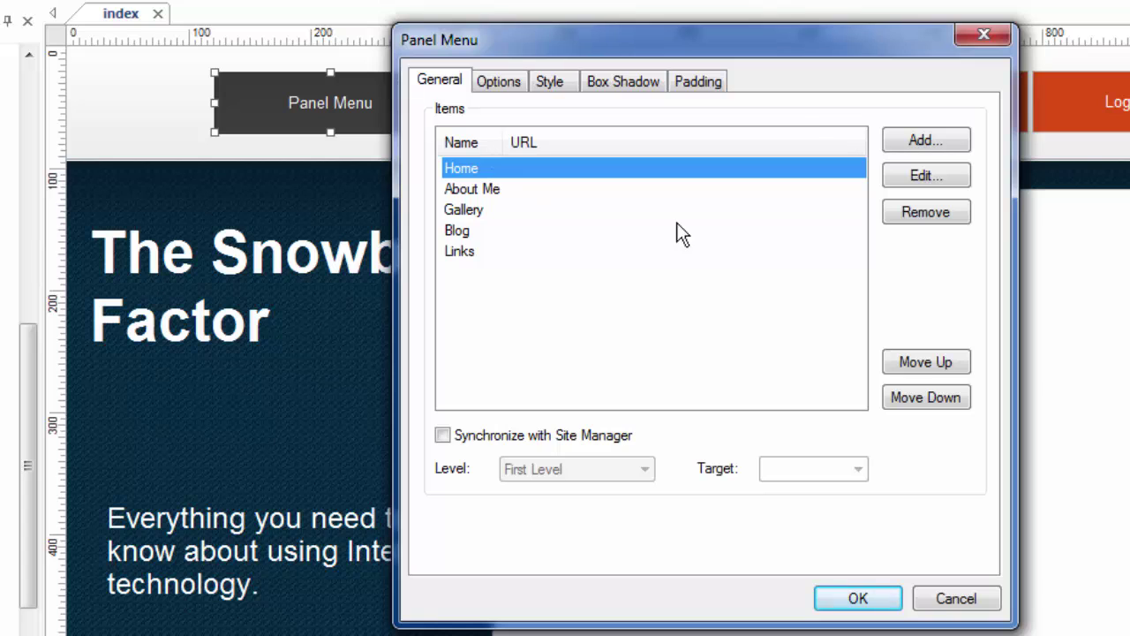
Inspect the Home item's edit settings without changes, then bring up the Panel Menu options.
{"action": "left_click", "coordinate": [939, 177]}
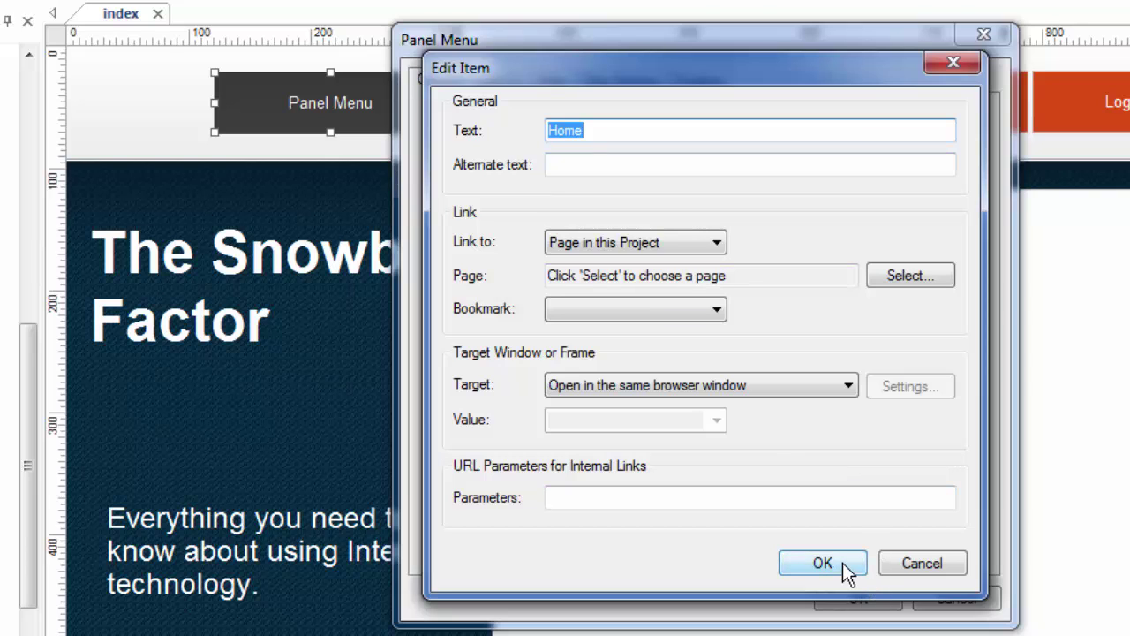
{"action": "left_click", "coordinate": [918, 568]}
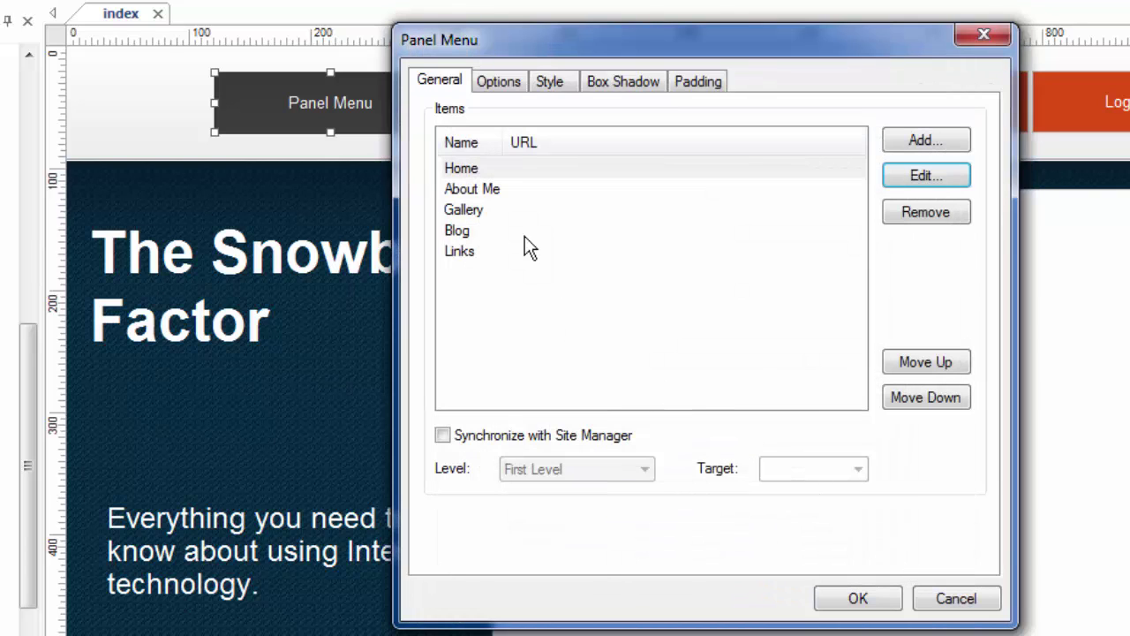
{"action": "left_click", "coordinate": [468, 189]}
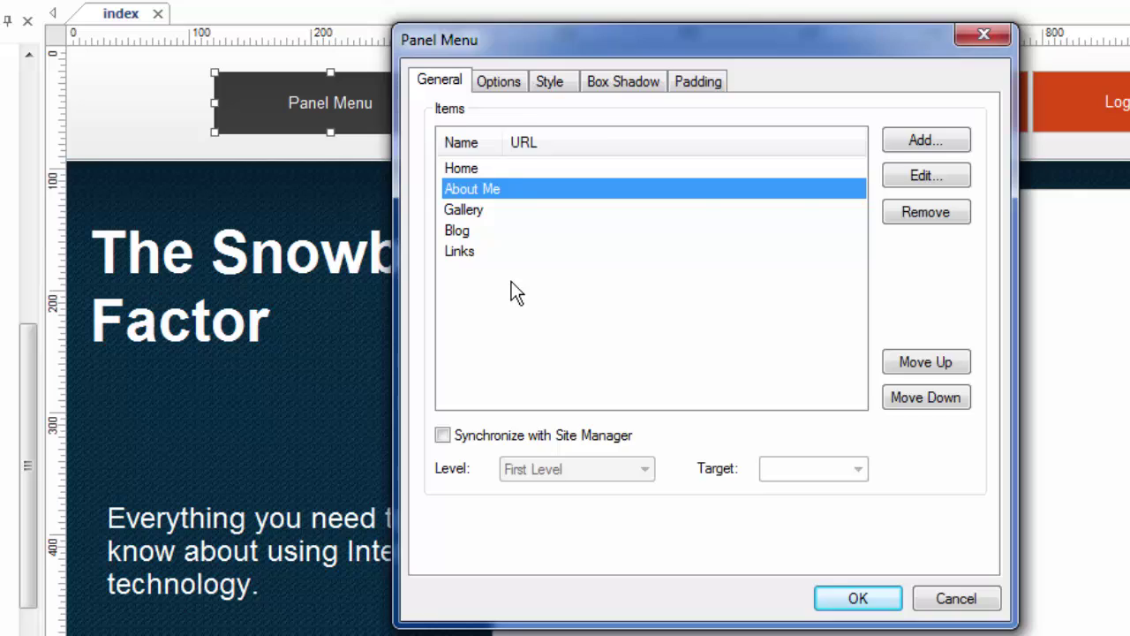
{"action": "left_click", "coordinate": [505, 85]}
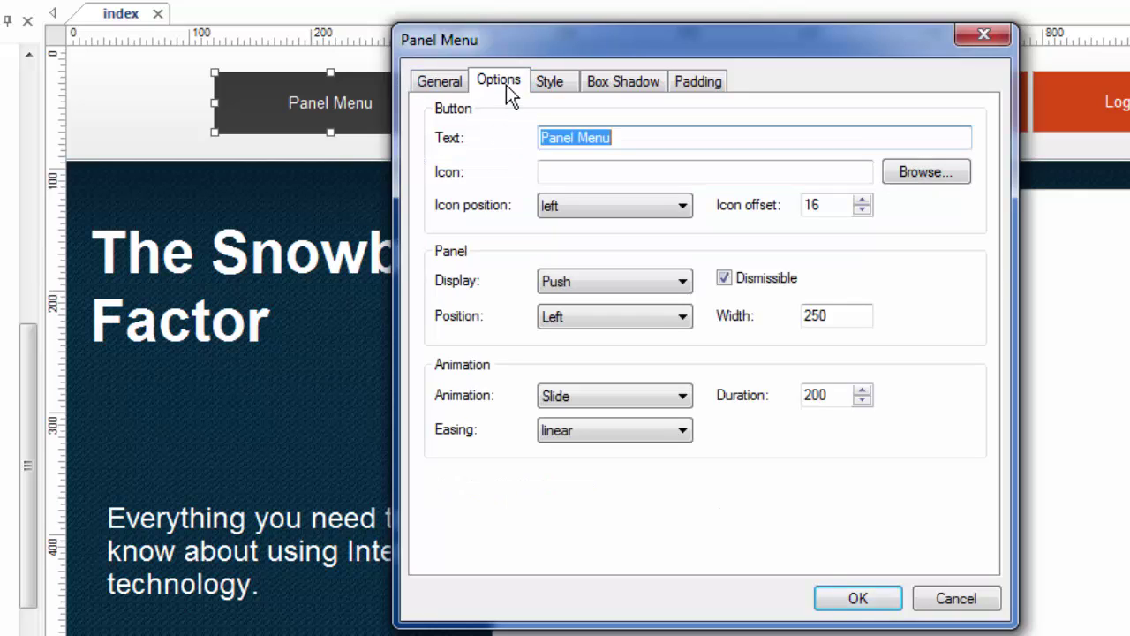
{"action": "left_click", "coordinate": [630, 140]}
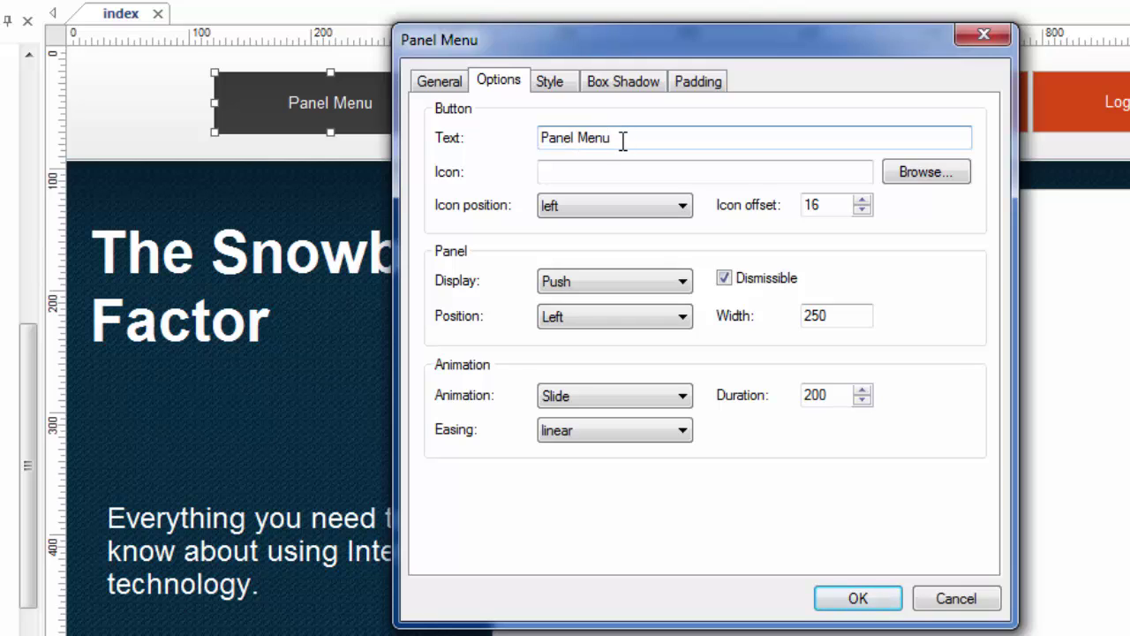
{"action": "left_click_drag", "start_coordinate": [623, 138], "coordinate": [529, 139]}
{"action": "left_click", "coordinate": [623, 140]}
{"action": "left_click_drag", "start_coordinate": [564, 139], "coordinate": [499, 137]}
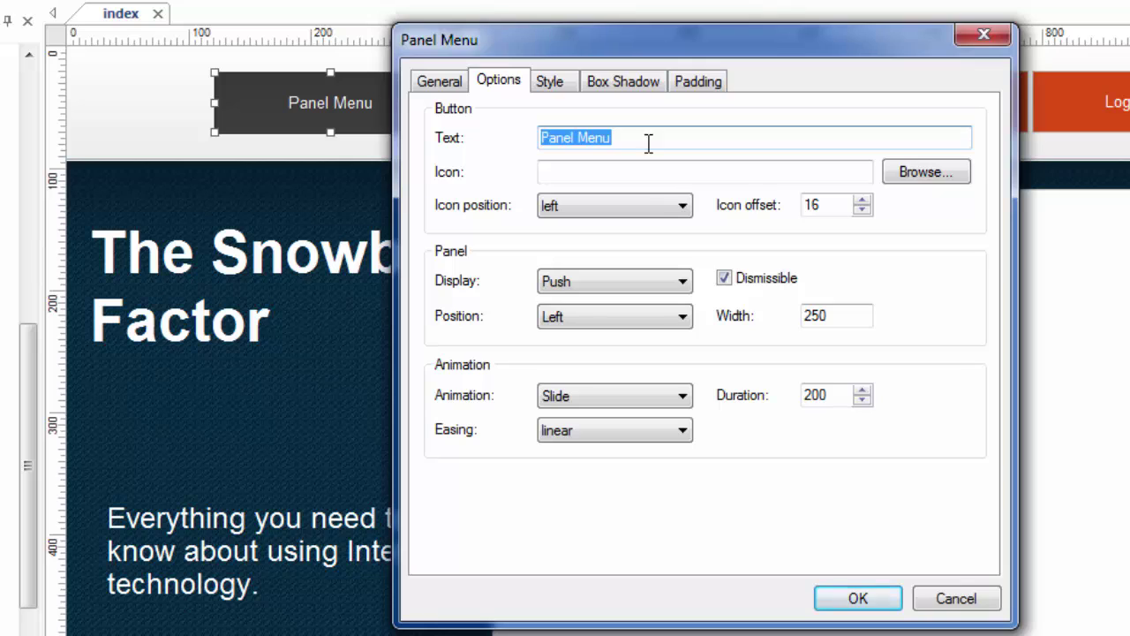
{"action": "left_click", "coordinate": [563, 173]}
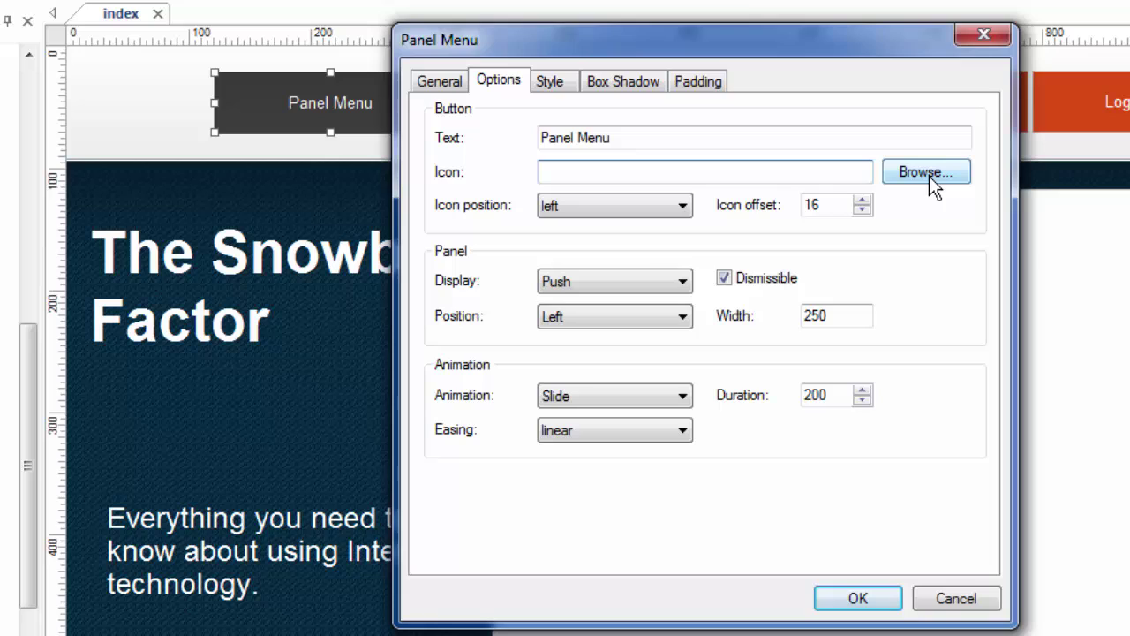
Keep the icon position at left and the panel display on Push, then confirm the settings.
{"action": "left_click", "coordinate": [682, 205]}
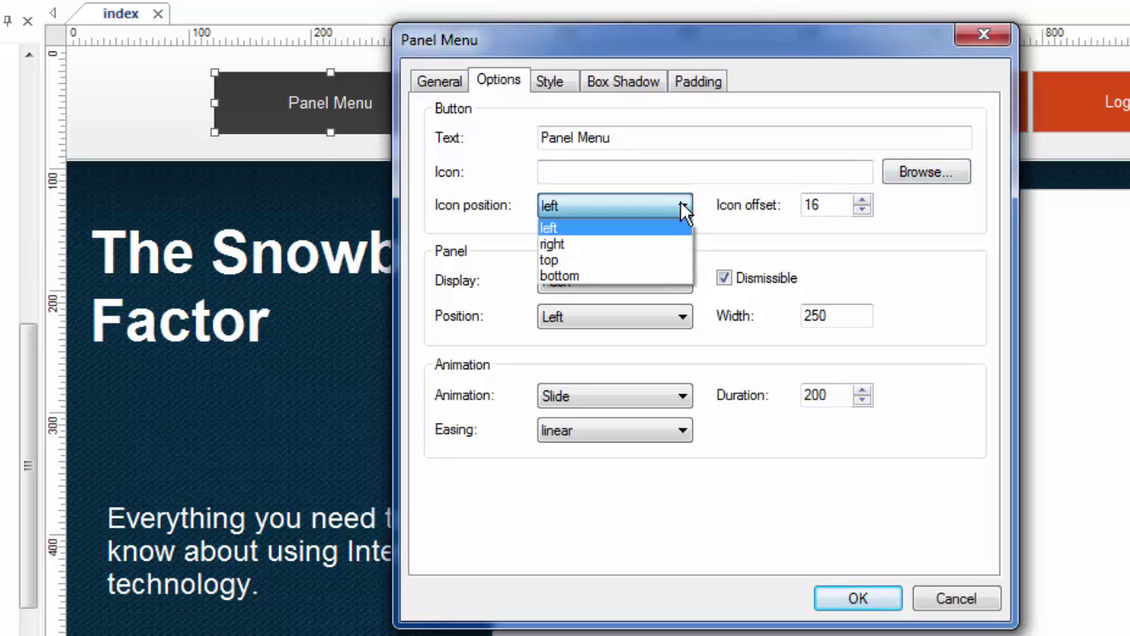
{"action": "left_click", "coordinate": [684, 209]}
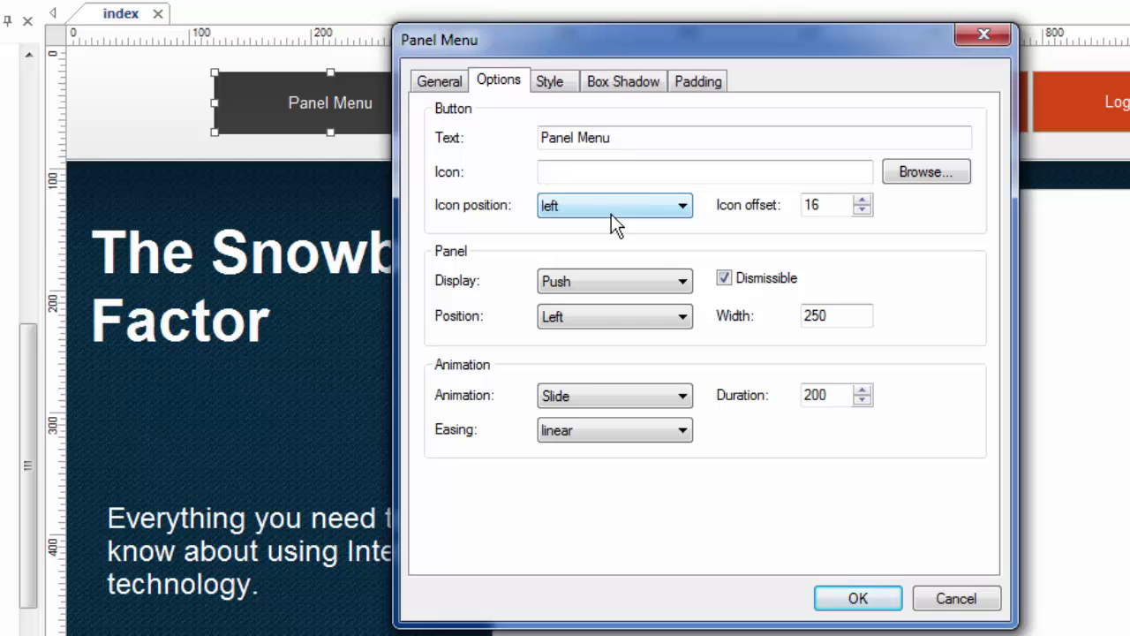
{"action": "left_click", "coordinate": [627, 276]}
{"action": "left_click", "coordinate": [627, 277]}
{"action": "left_click", "coordinate": [883, 604]}
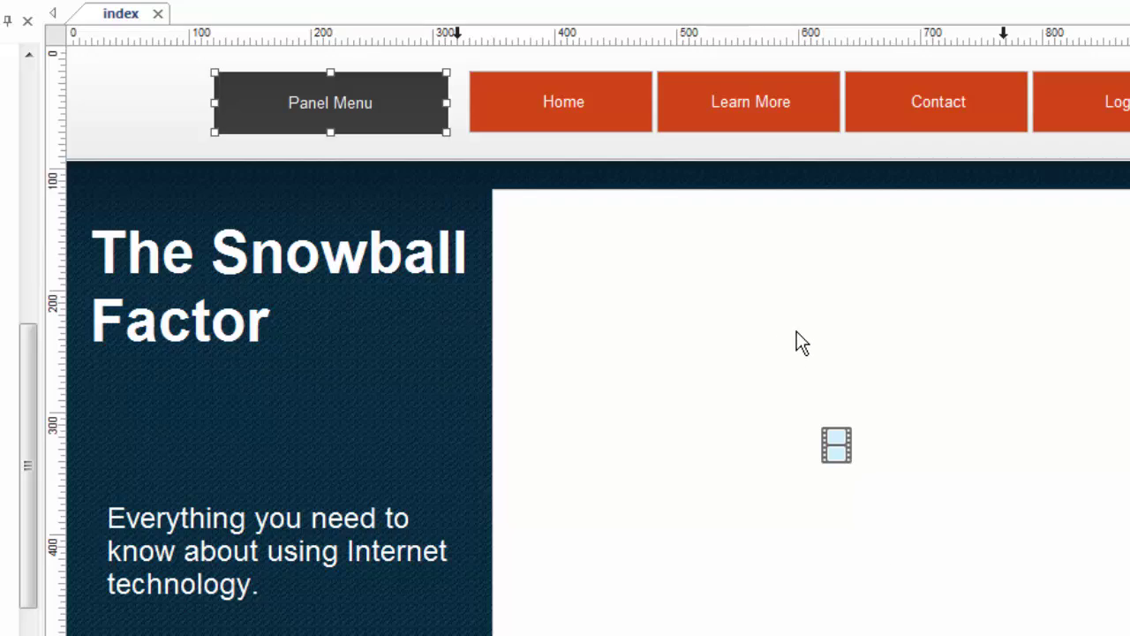
{"action": "key", "text": "F5"}
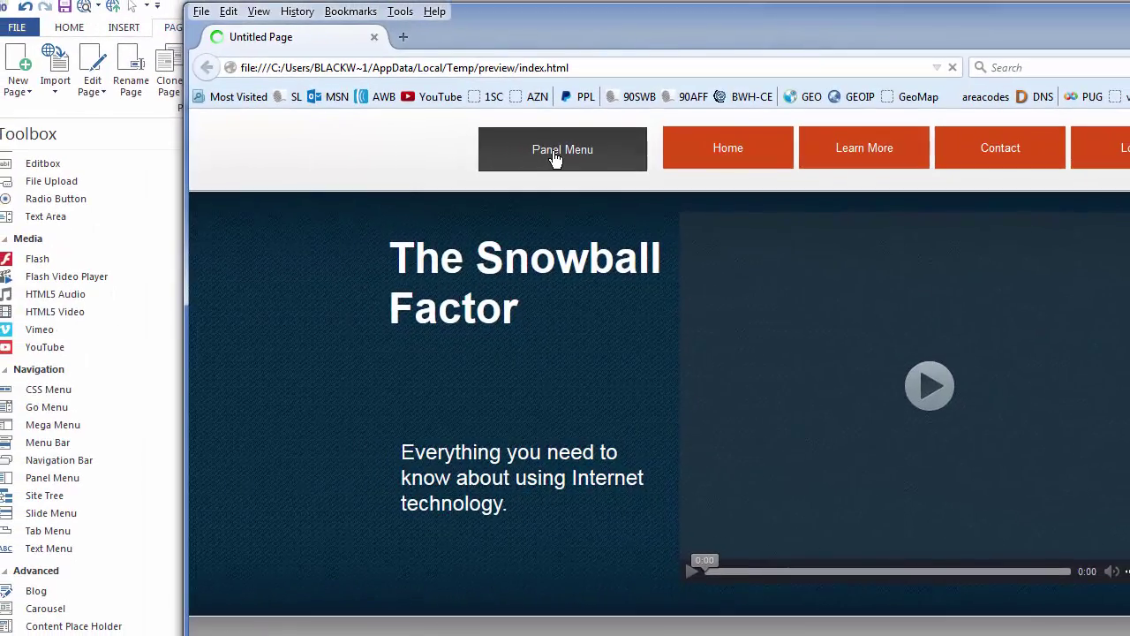
{"action": "left_click", "coordinate": [554, 157]}
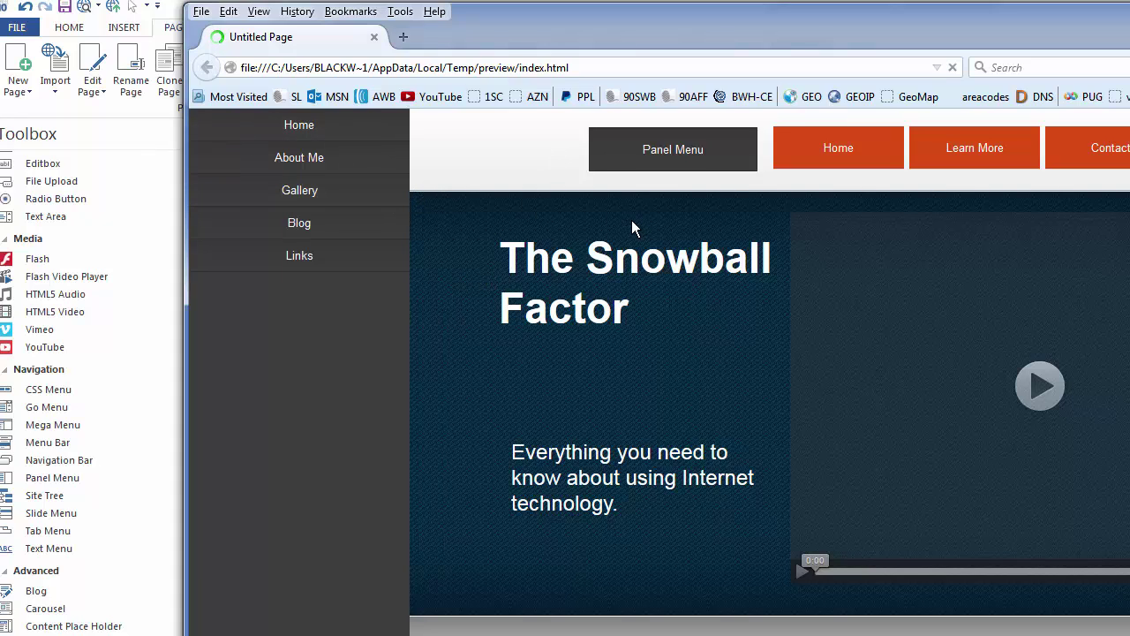
{"action": "left_click", "coordinate": [673, 153]}
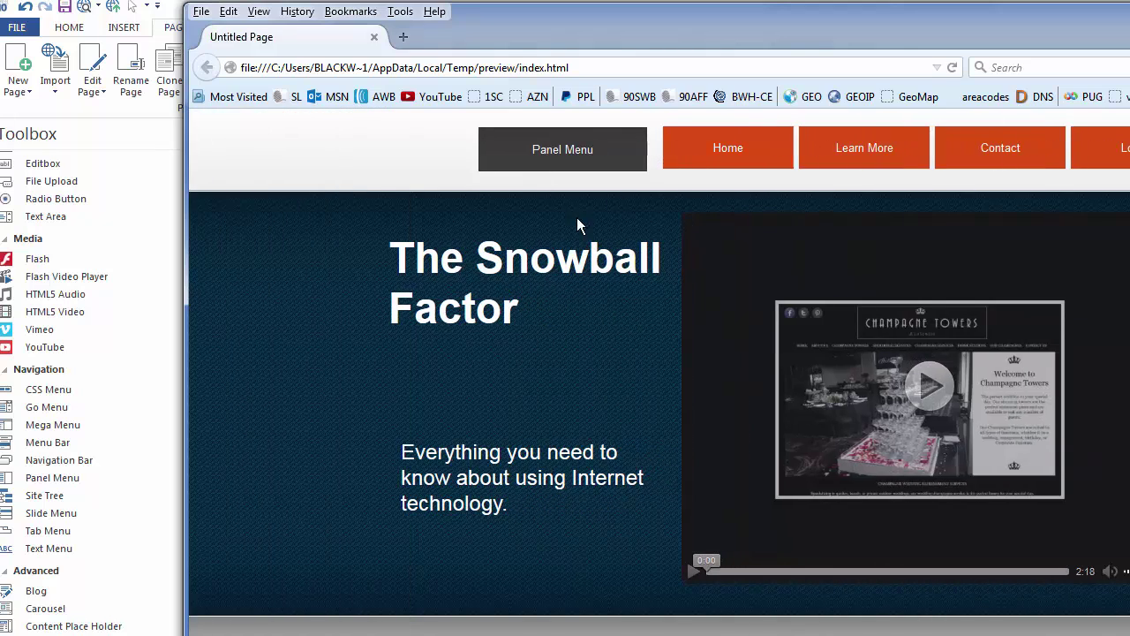
{"action": "left_click", "coordinate": [558, 159]}
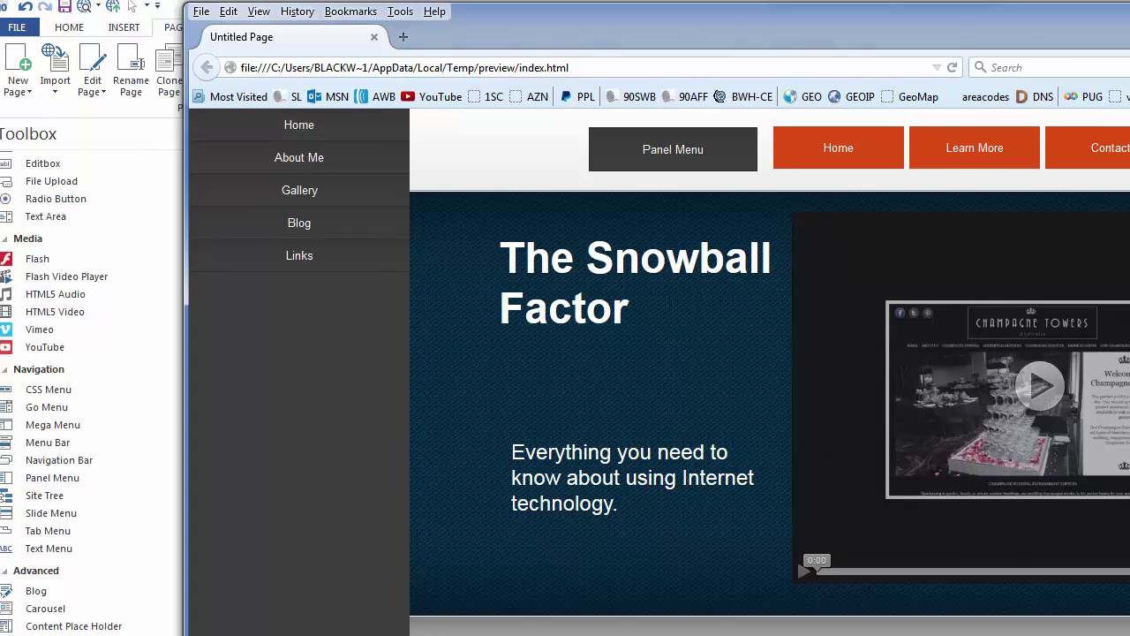
{"action": "key", "text": "alt+F4"}
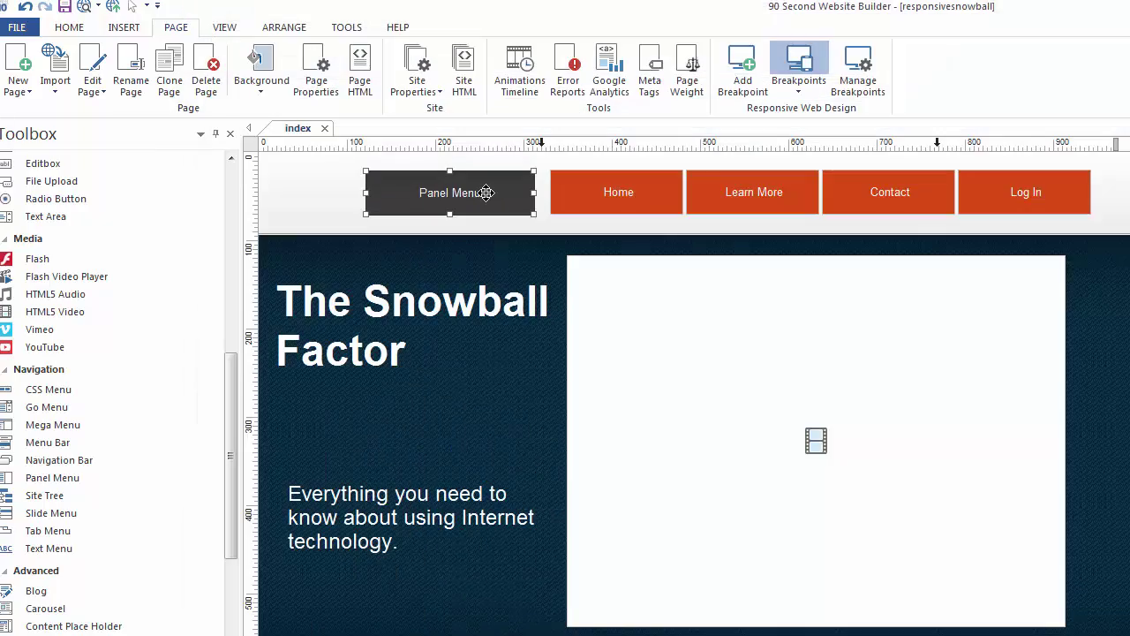
Change the Panel Menu's panel display from Push to Overlay and apply it.
{"action": "double_click", "coordinate": [486, 193]}
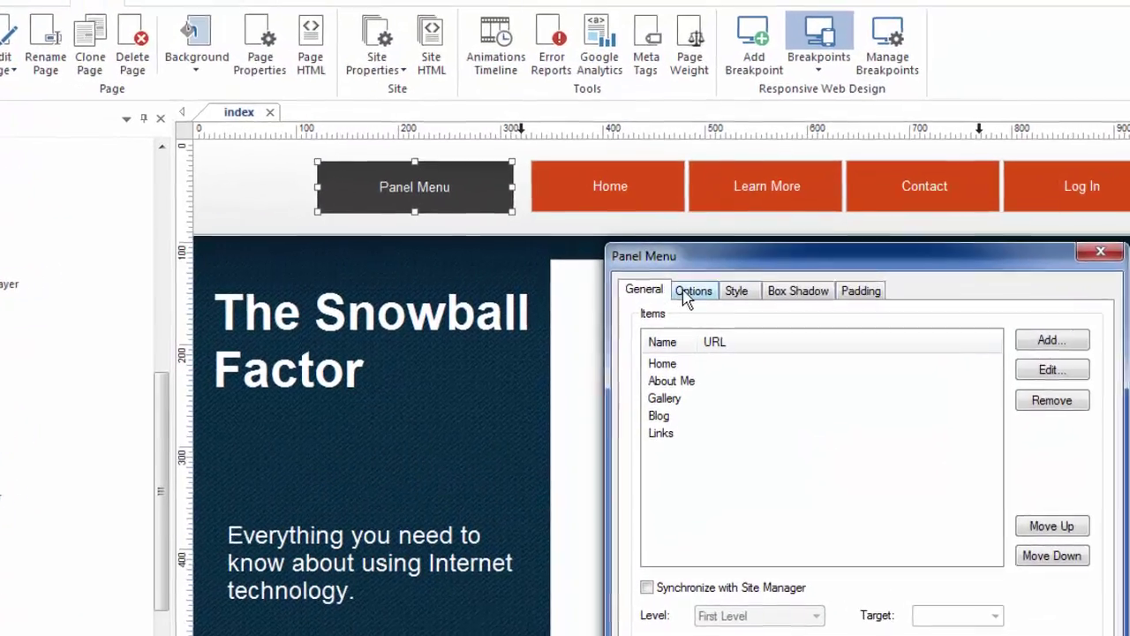
{"action": "left_click", "coordinate": [692, 284]}
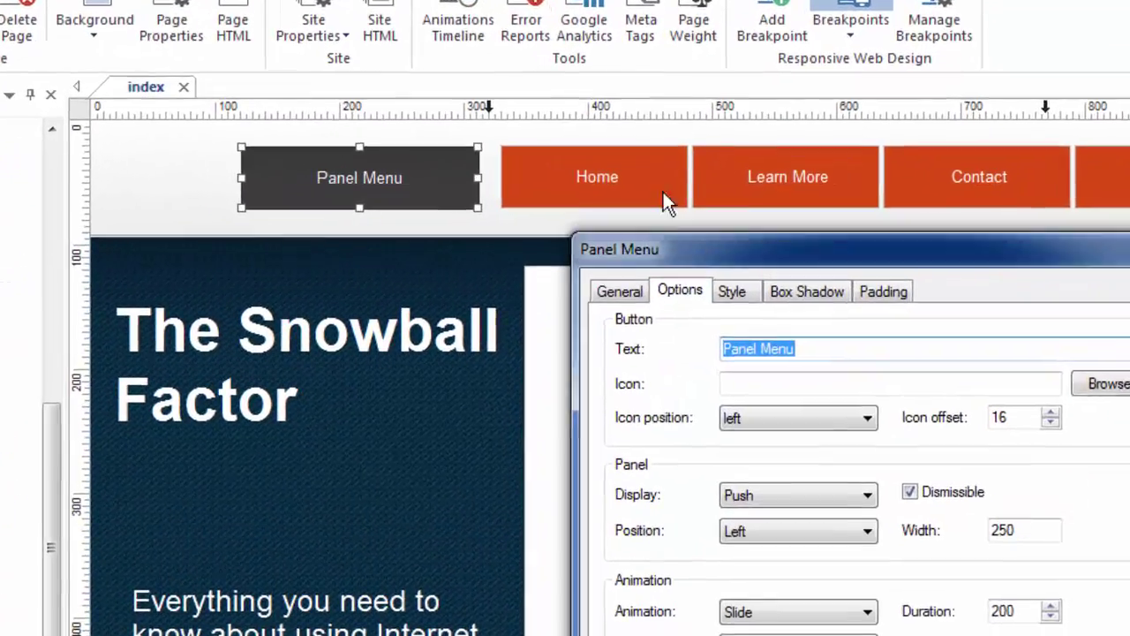
{"action": "left_click_drag", "start_coordinate": [719, 249], "coordinate": [602, 79]}
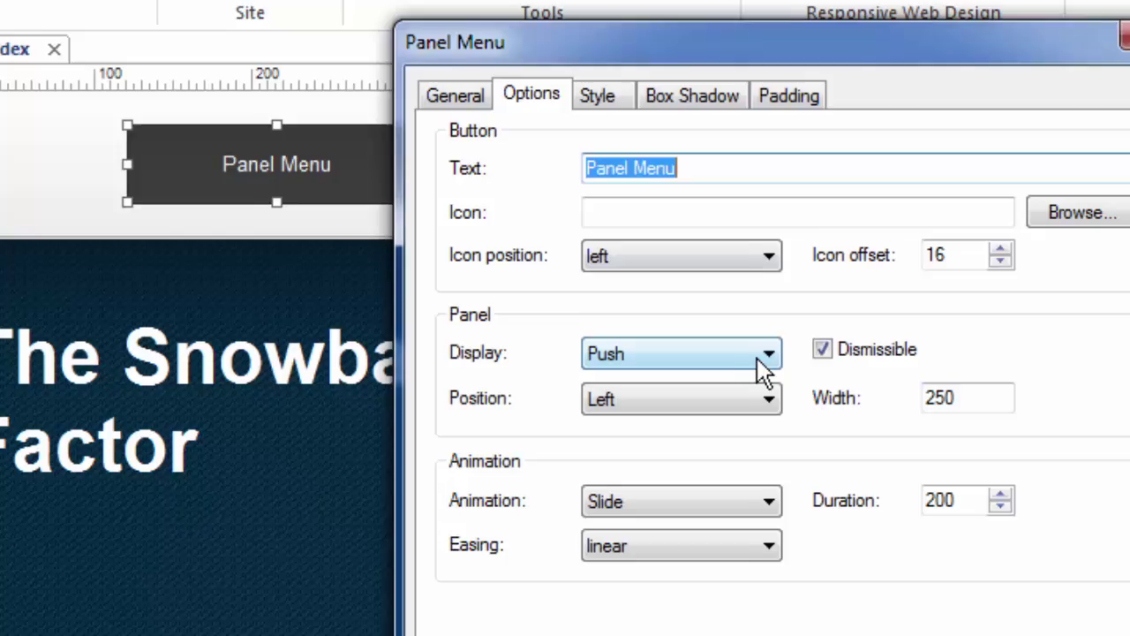
{"action": "left_click", "coordinate": [750, 325]}
{"action": "left_click", "coordinate": [632, 410]}
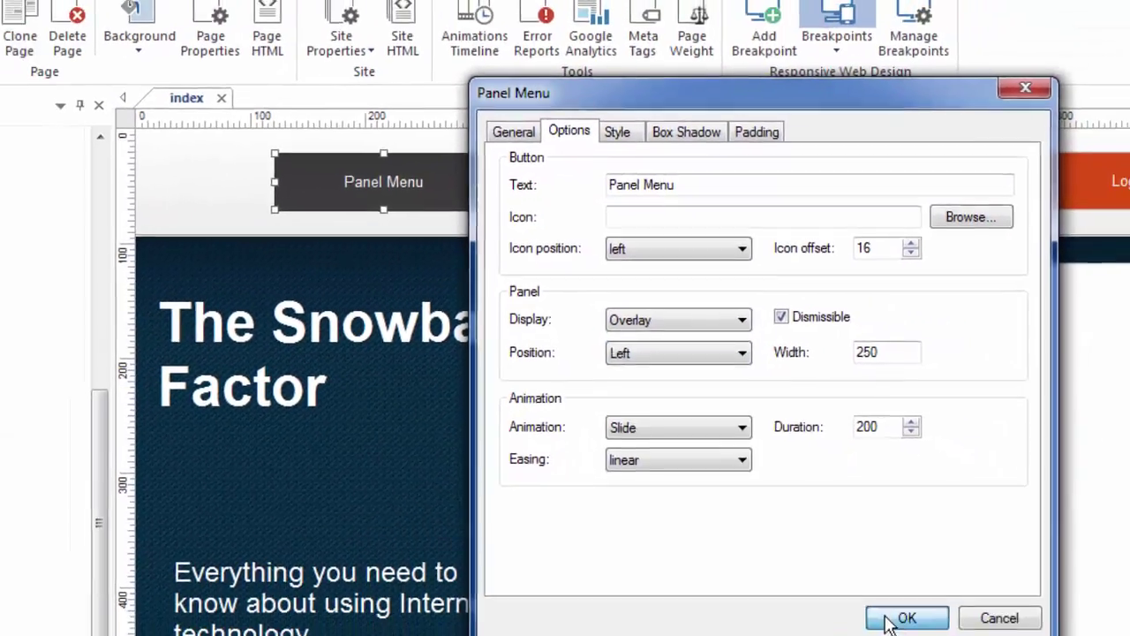
{"action": "left_click", "coordinate": [891, 613]}
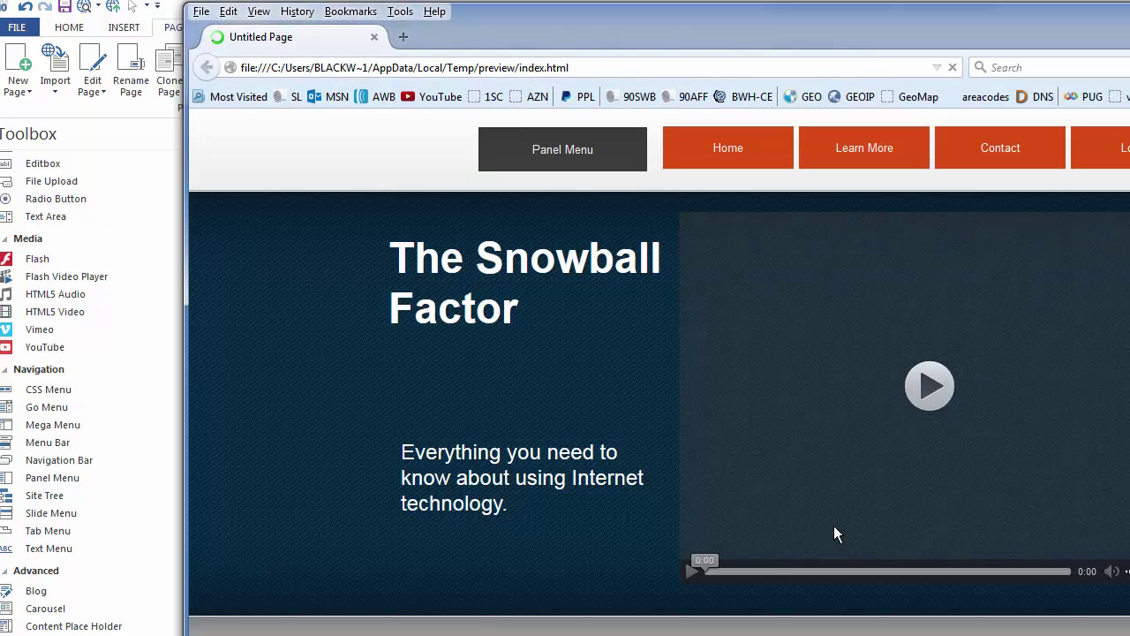
Open the side panel in the Firefox preview to confirm it overlays the page content.
{"action": "left_click", "coordinate": [572, 155]}
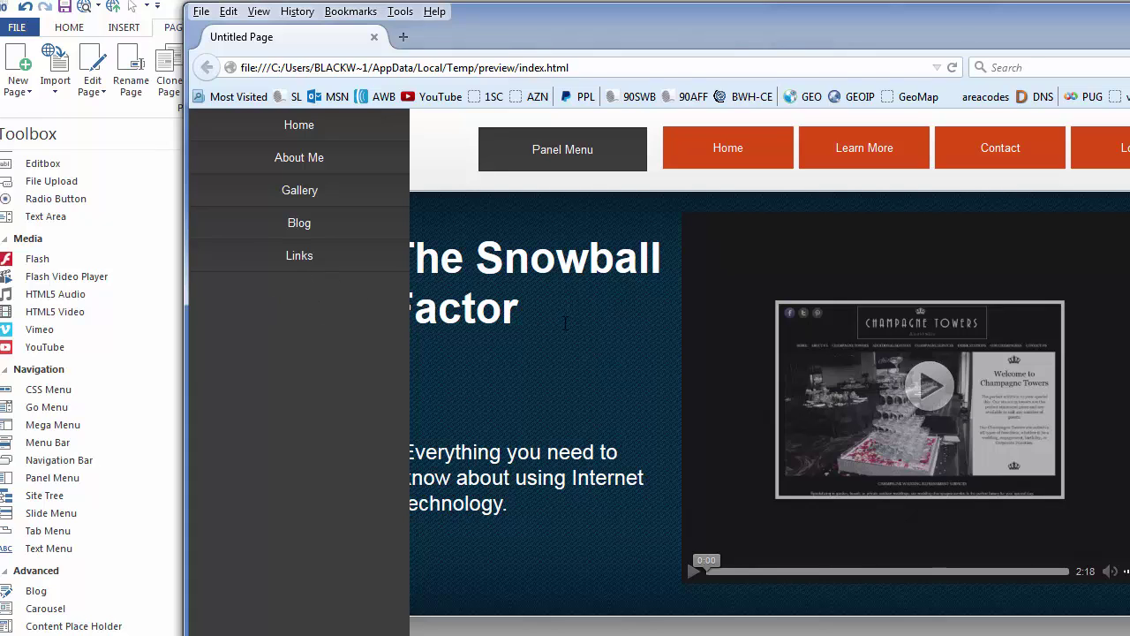
Close the preview and reopen the Panel Menu options, keeping Left position and Slide animation.
{"action": "key", "text": "alt+F4"}
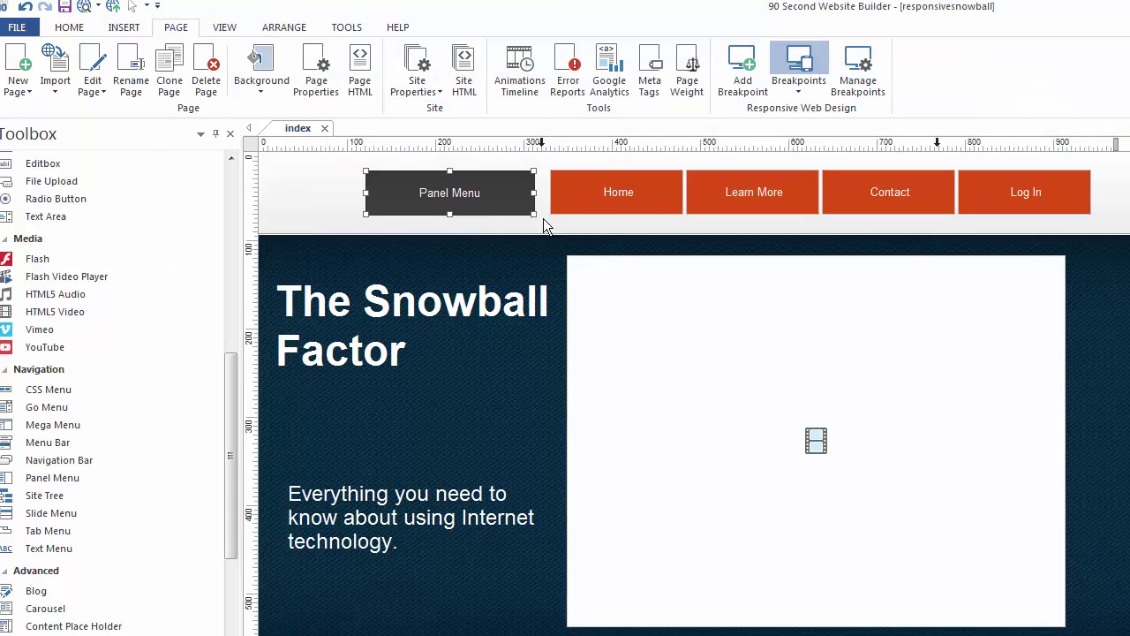
{"action": "double_click", "coordinate": [517, 196]}
{"action": "left_click", "coordinate": [689, 282]}
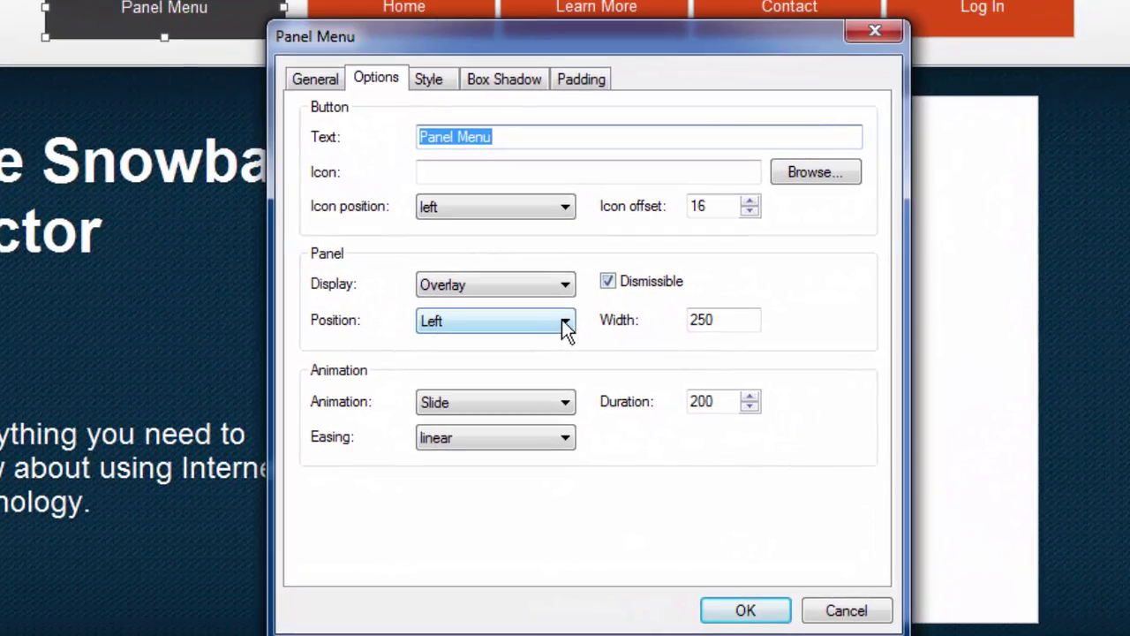
{"action": "left_click", "coordinate": [563, 320]}
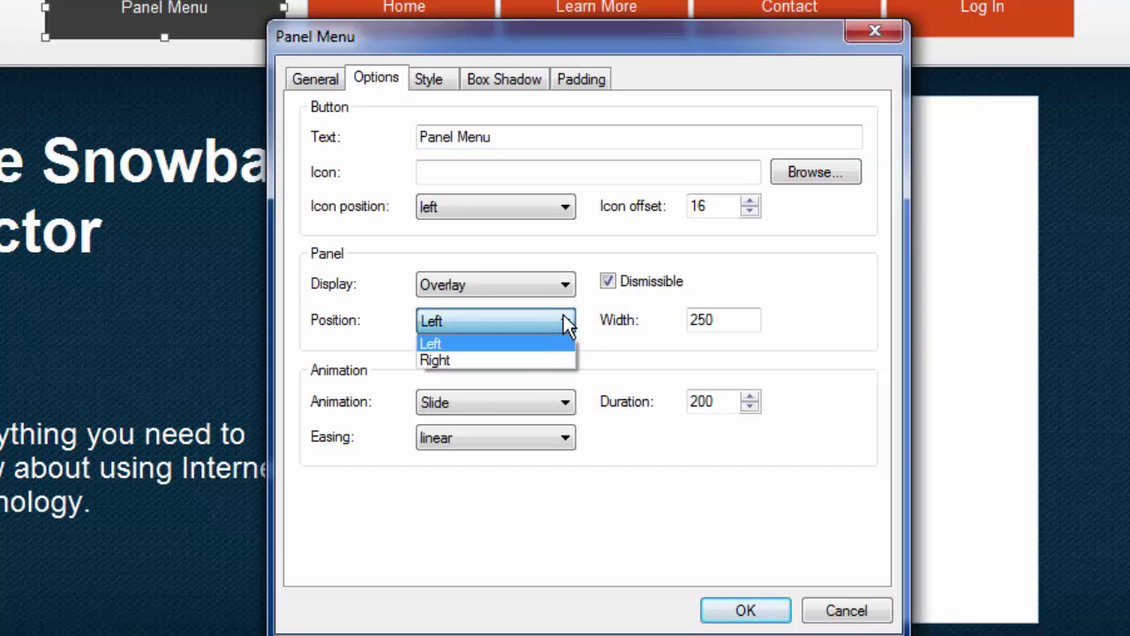
{"action": "left_click", "coordinate": [565, 324]}
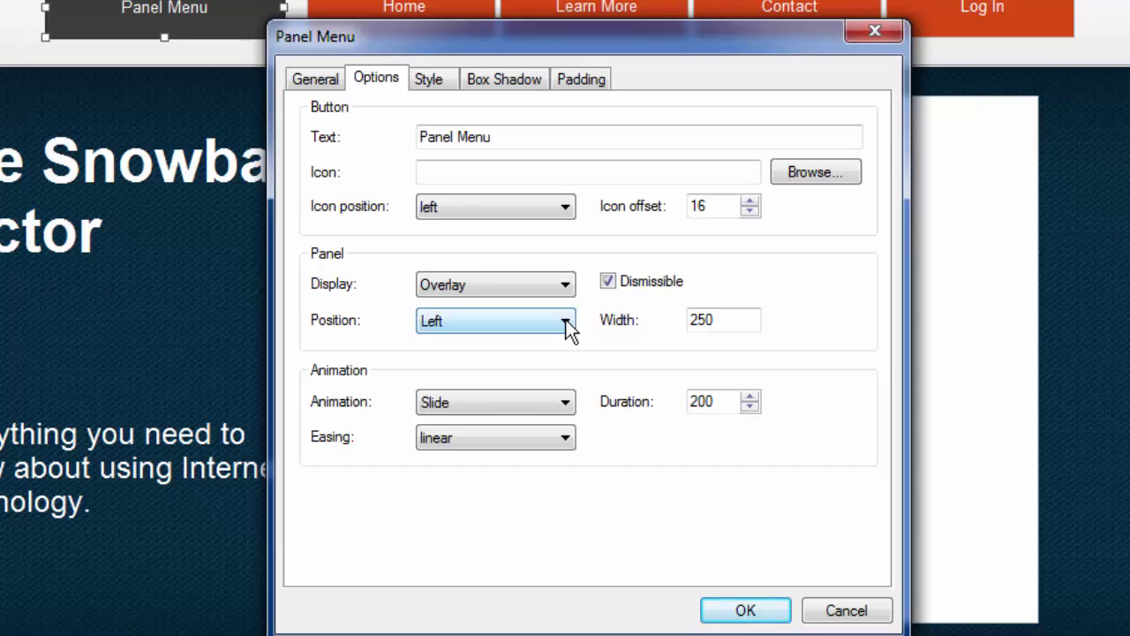
{"action": "left_click", "coordinate": [566, 403]}
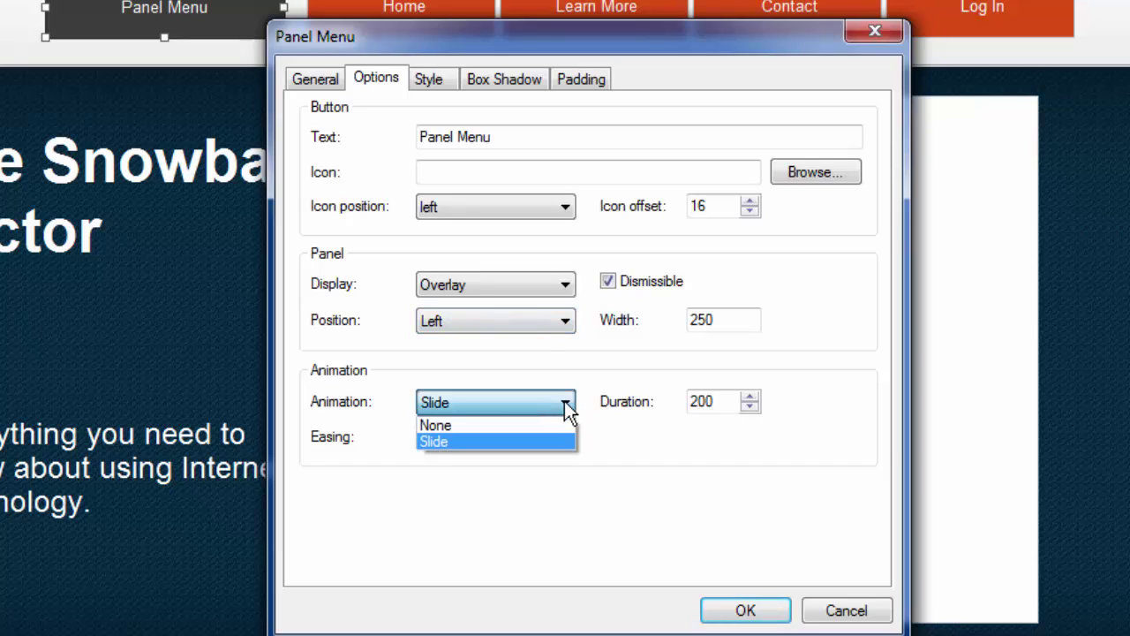
{"action": "left_click", "coordinate": [467, 423]}
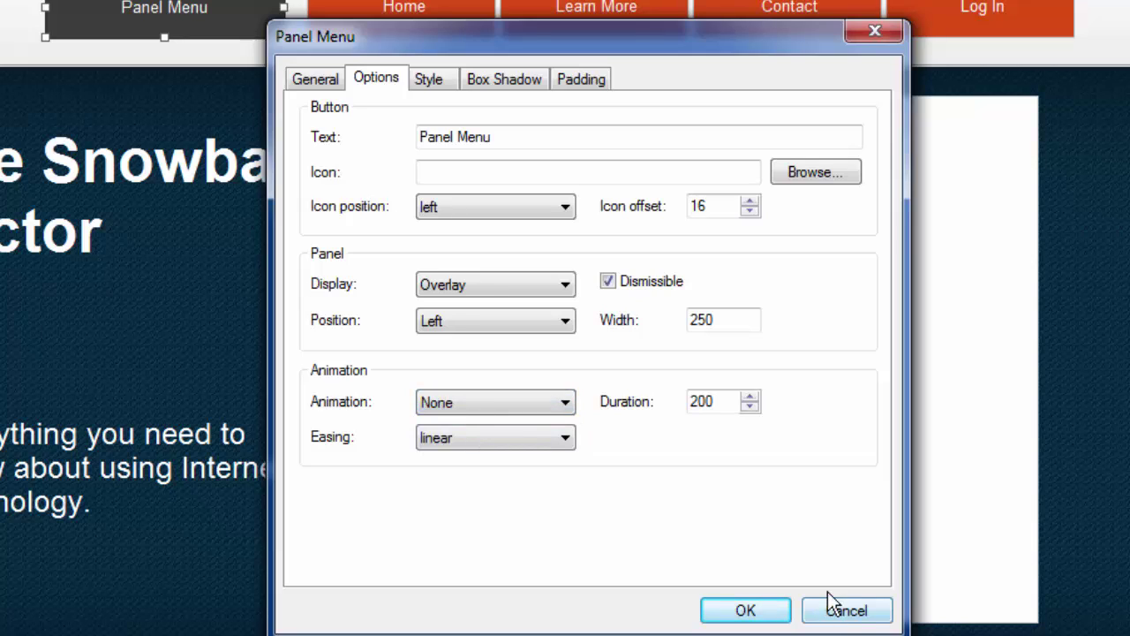
{"action": "left_click", "coordinate": [566, 404]}
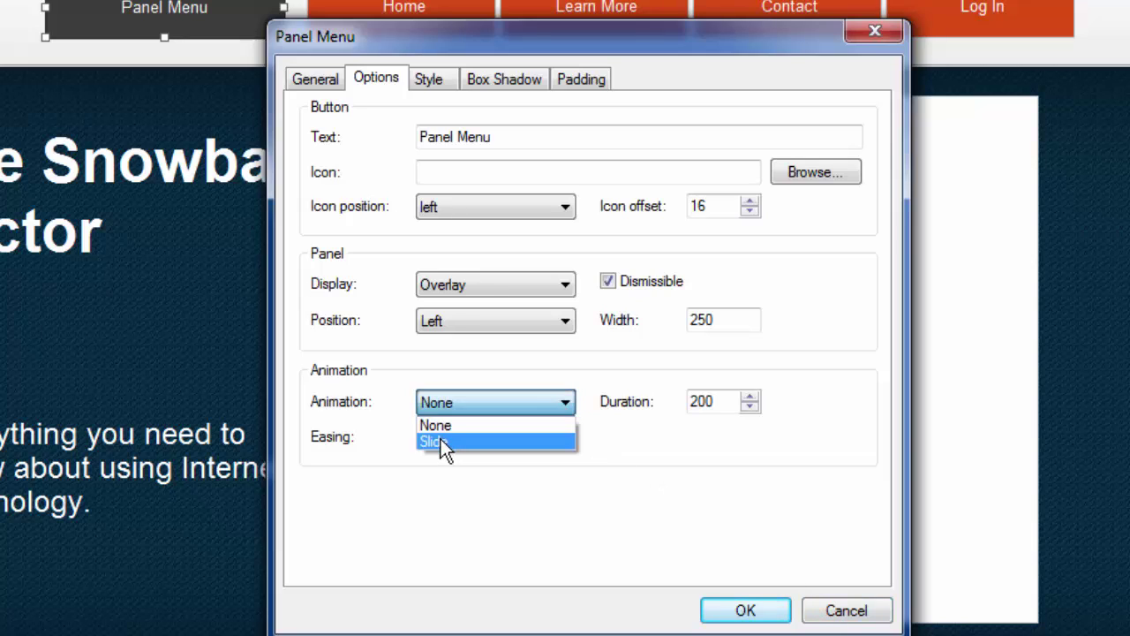
{"action": "left_click", "coordinate": [441, 439]}
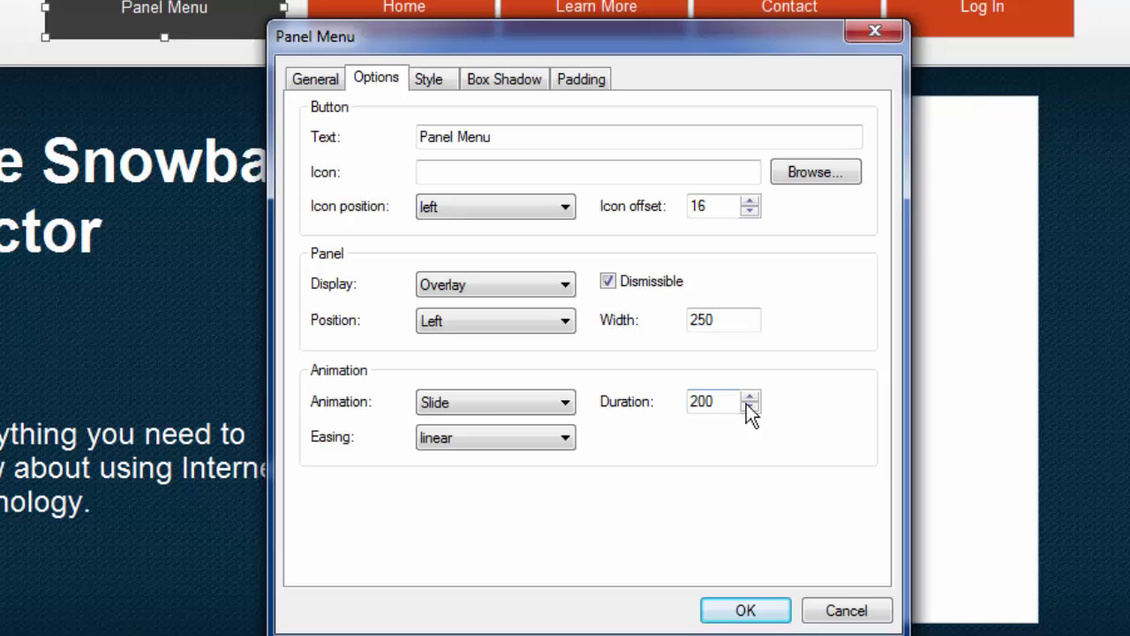
Set the slide easing to easeInOutBack and apply the change.
{"action": "left_click", "coordinate": [565, 439]}
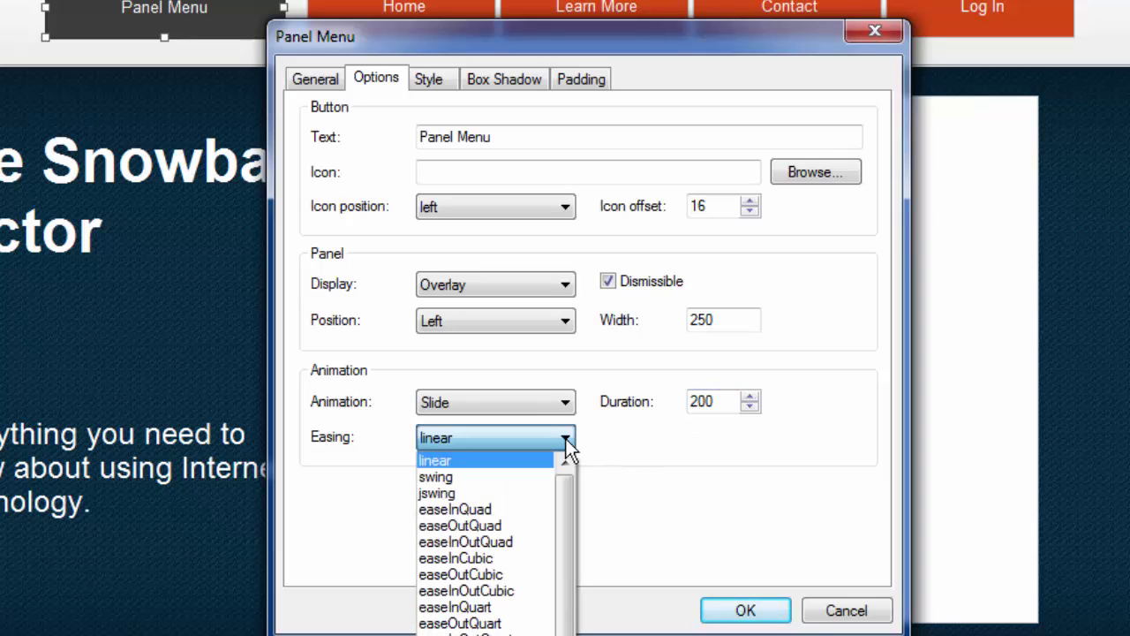
{"action": "scroll", "coordinate": [560, 508], "scroll_direction": "down", "scroll_amount": 1}
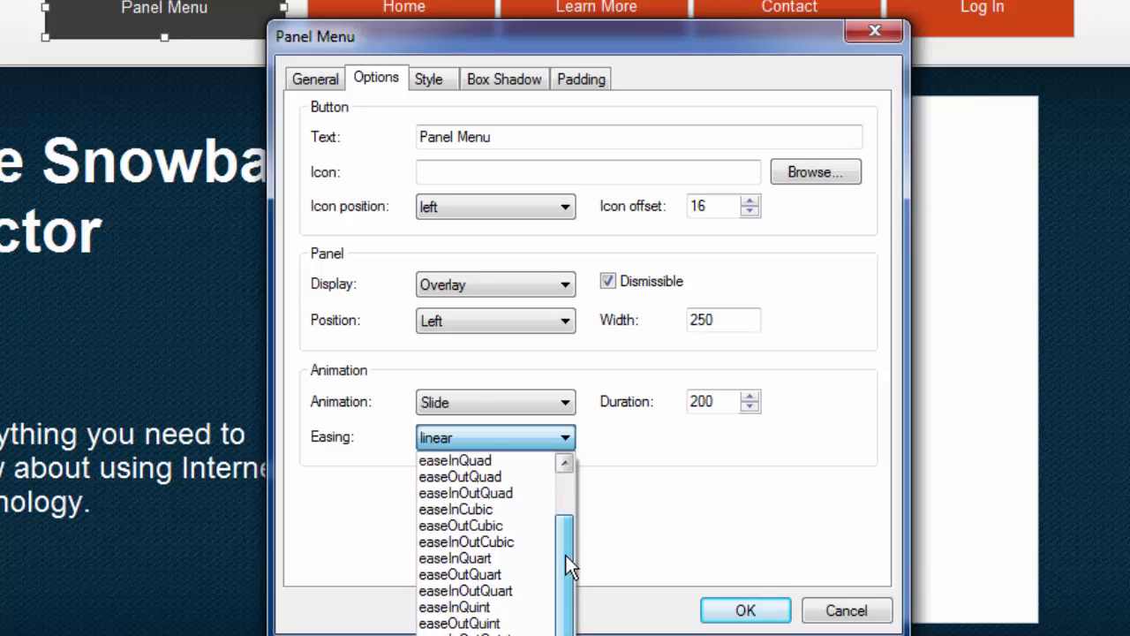
{"action": "left_click_drag", "start_coordinate": [570, 565], "coordinate": [560, 615]}
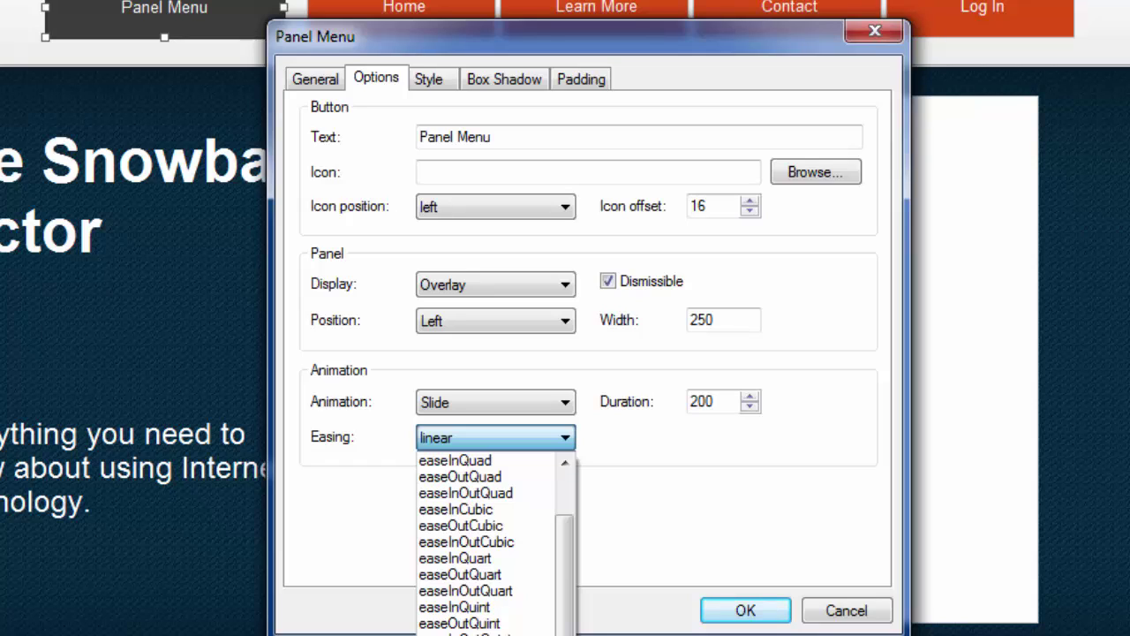
{"action": "key", "text": "Return"}
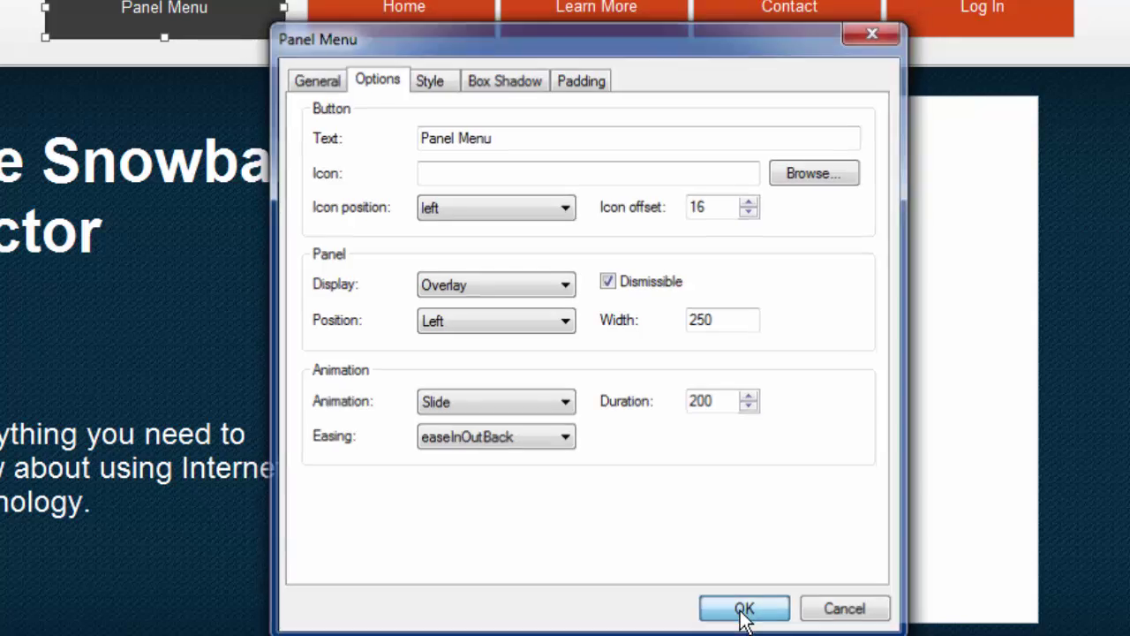
{"action": "left_click", "coordinate": [744, 611]}
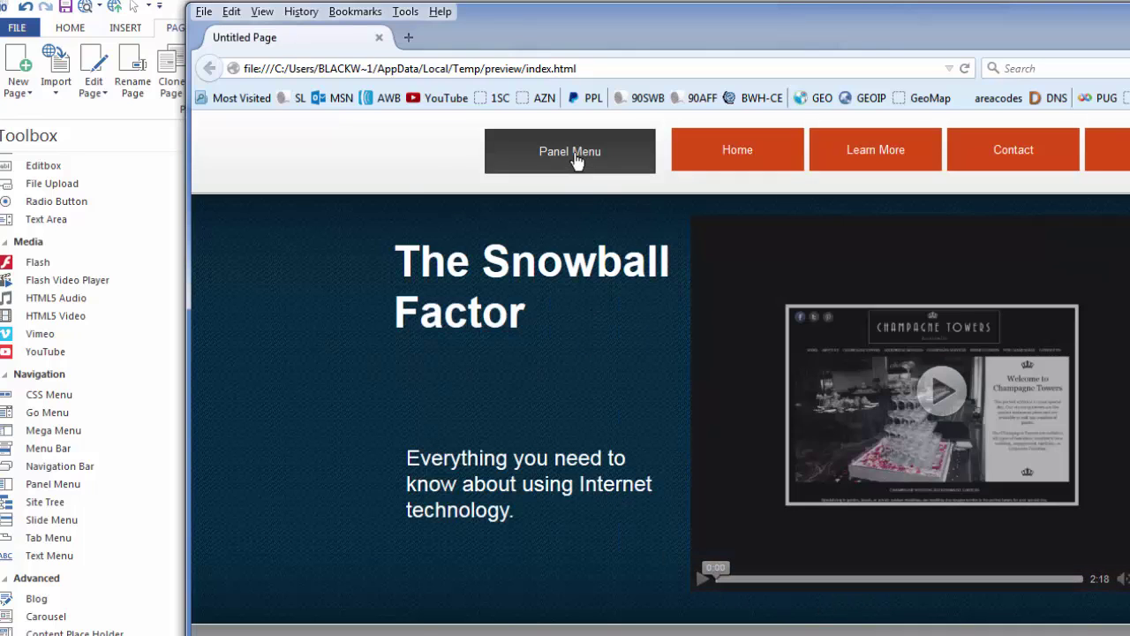
Toggle the slide-in panel open and shut several times, then close the Firefox preview.
{"action": "left_click", "coordinate": [574, 159]}
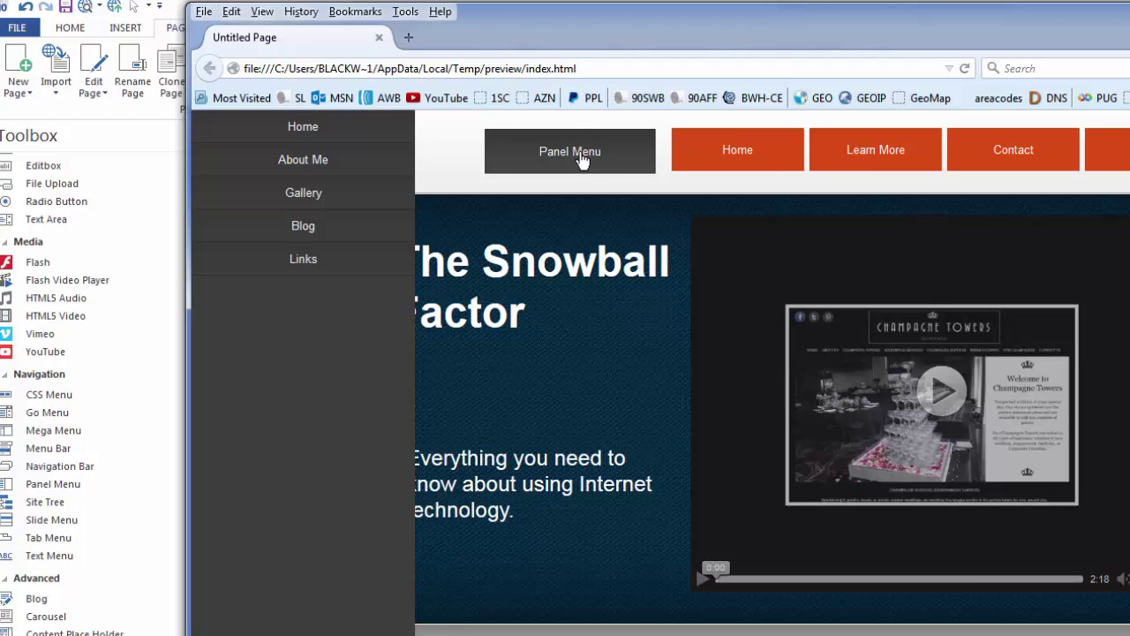
{"action": "left_click", "coordinate": [582, 160]}
{"action": "left_click", "coordinate": [582, 160]}
{"action": "left_click", "coordinate": [582, 160]}
{"action": "left_click", "coordinate": [581, 160]}
{"action": "key", "text": "alt+F4"}
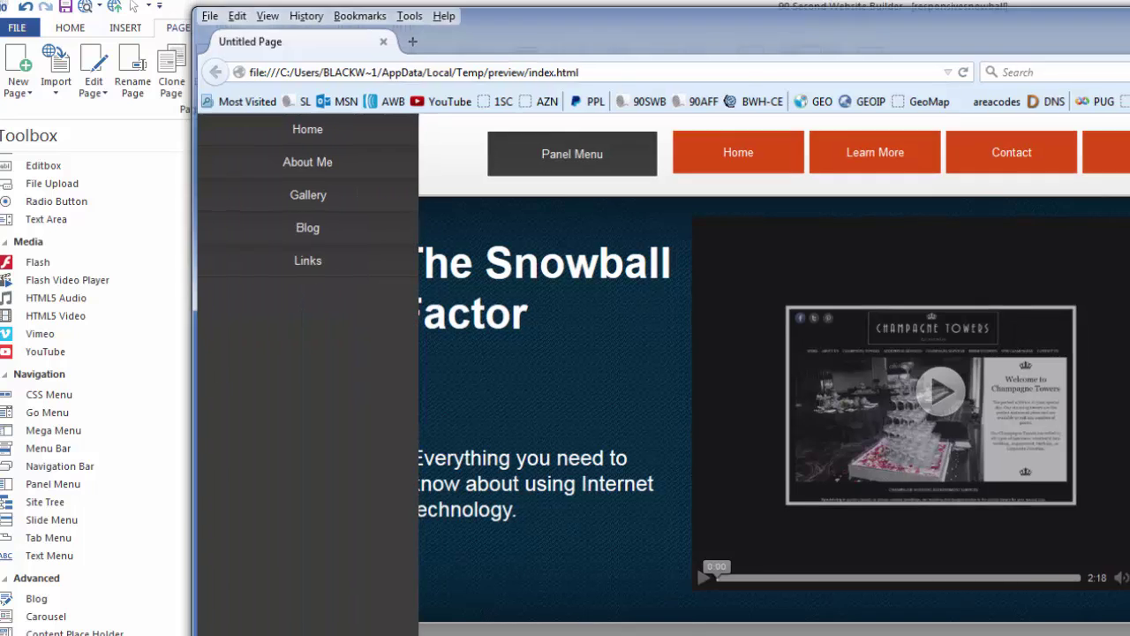
Open the Panel Menu's Style settings and check the Background Mode choices, leaving it on Gradient.
{"action": "double_click", "coordinate": [476, 195]}
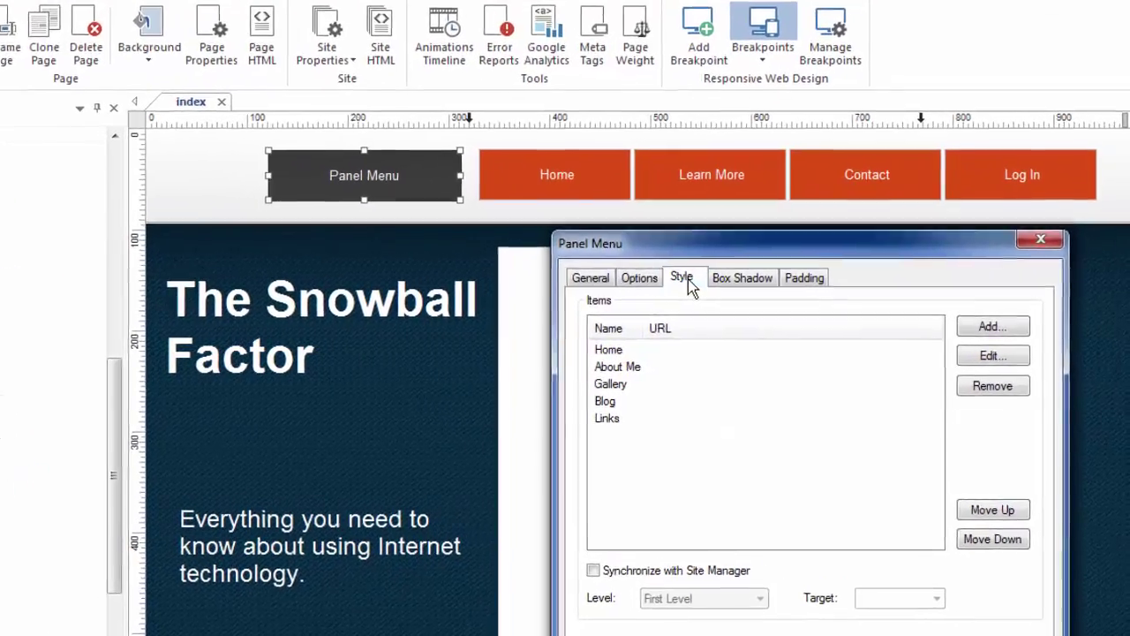
{"action": "left_click", "coordinate": [751, 285]}
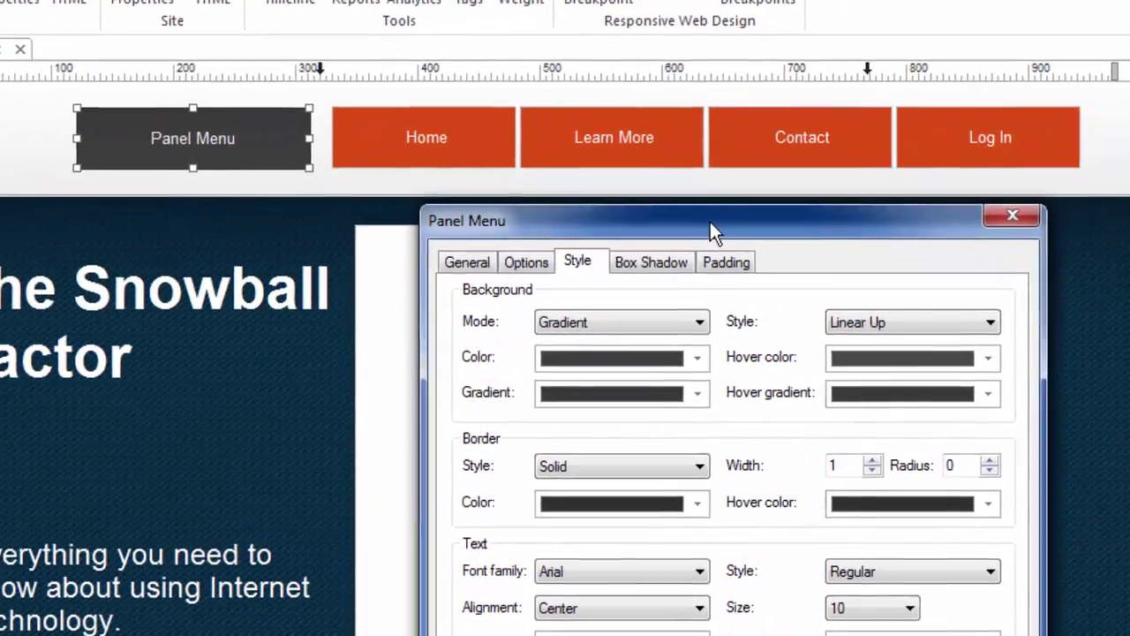
{"action": "left_click_drag", "start_coordinate": [764, 235], "coordinate": [763, 106]}
{"action": "left_click_drag", "start_coordinate": [658, 53], "coordinate": [625, 33]}
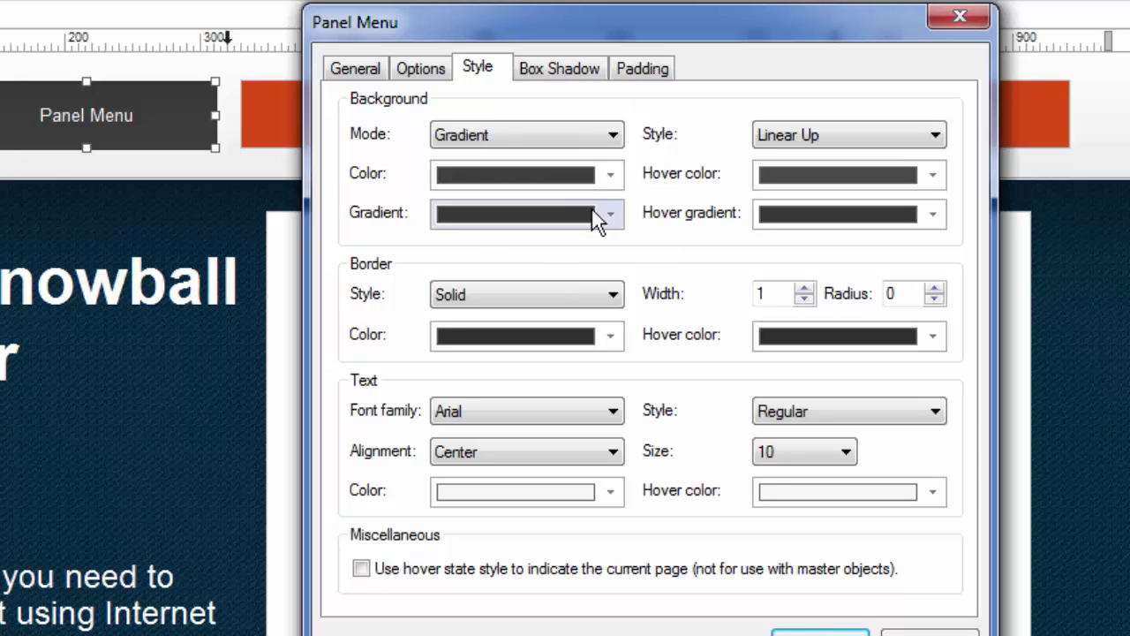
{"action": "left_click", "coordinate": [507, 140]}
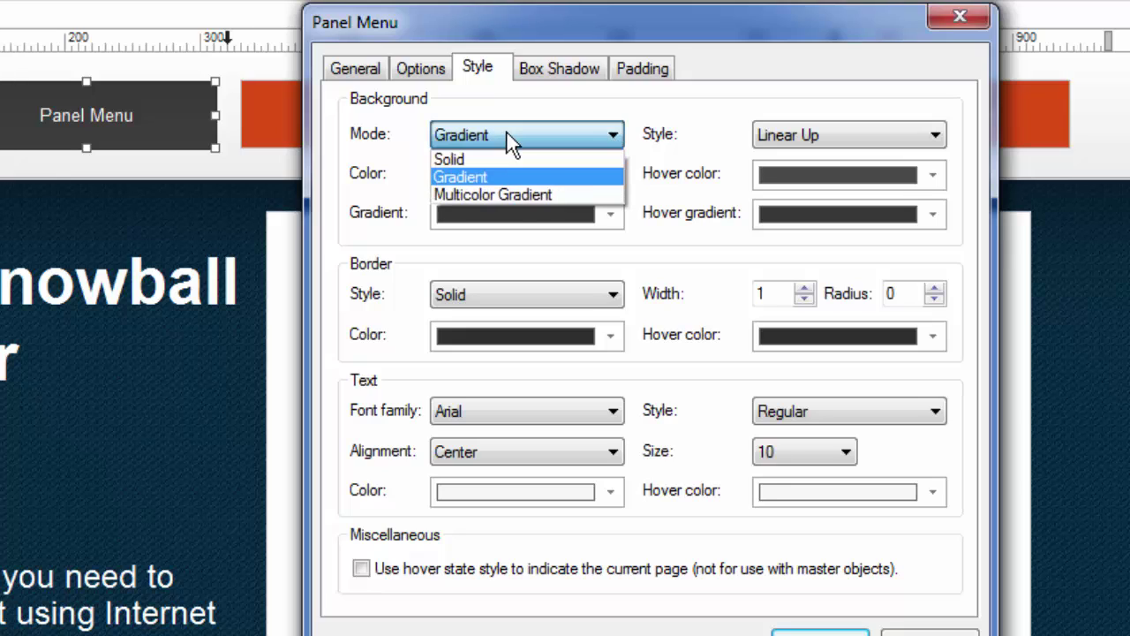
{"action": "left_click", "coordinate": [586, 99]}
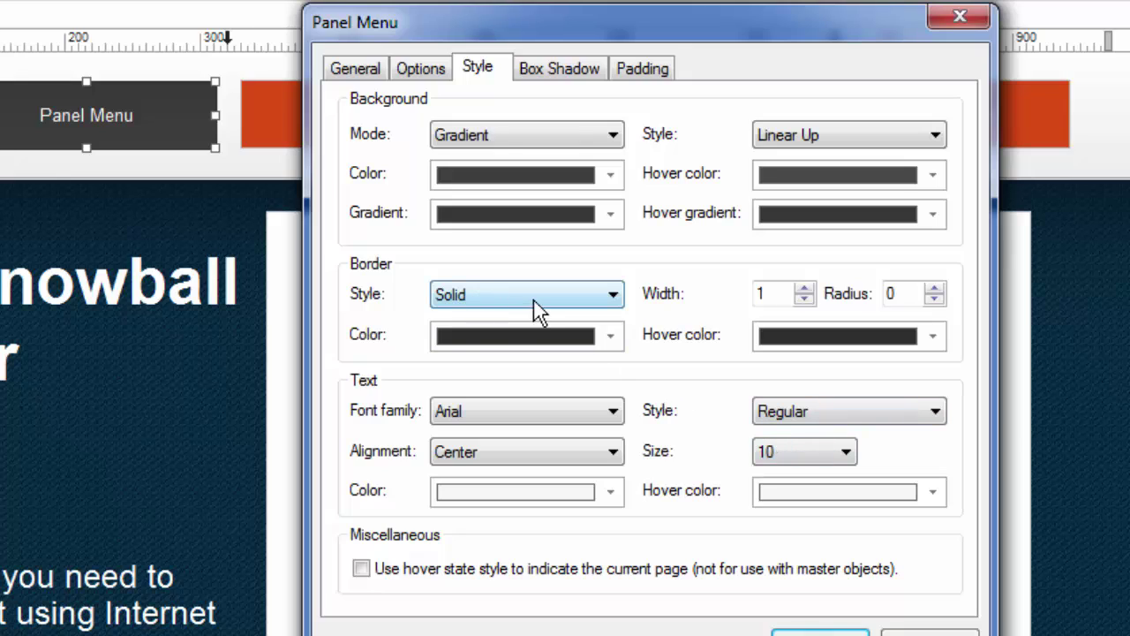
Give the Panel Menu a solid background using orange #C74613 sampled from the other menu buttons.
{"action": "left_click", "coordinate": [609, 134]}
{"action": "left_click", "coordinate": [465, 159]}
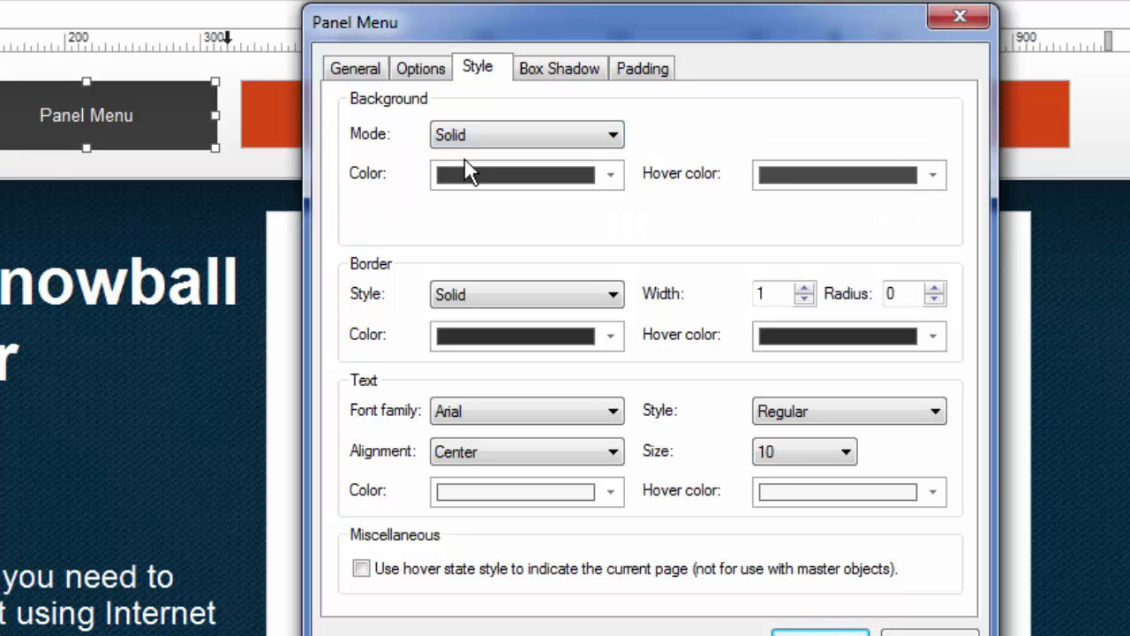
{"action": "left_click_drag", "start_coordinate": [637, 29], "coordinate": [1009, 45]}
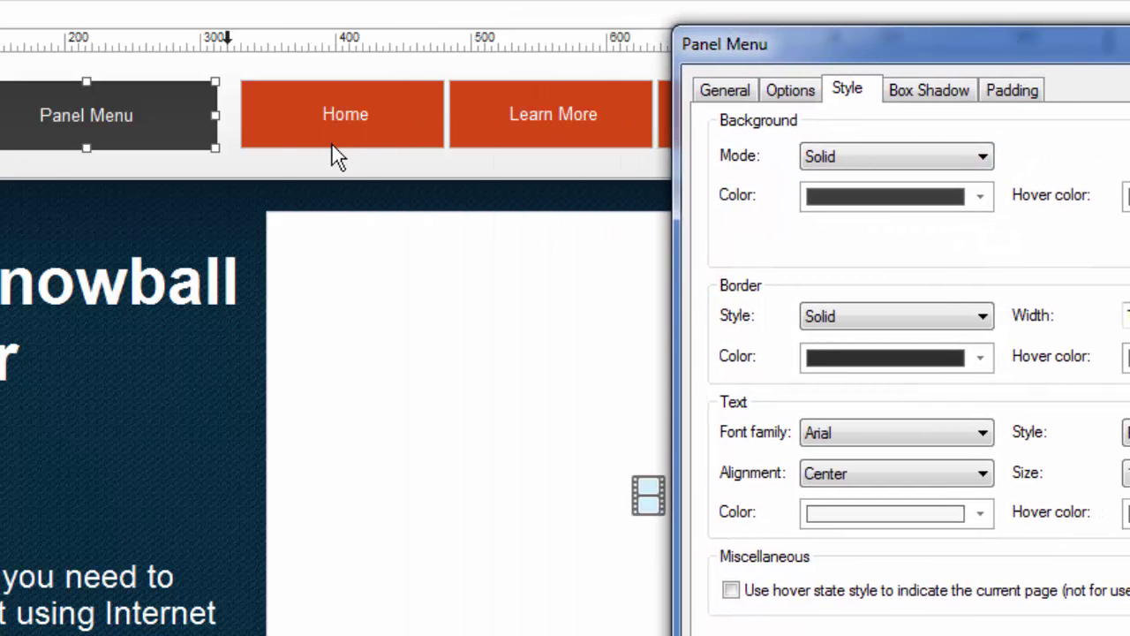
{"action": "left_click", "coordinate": [980, 198]}
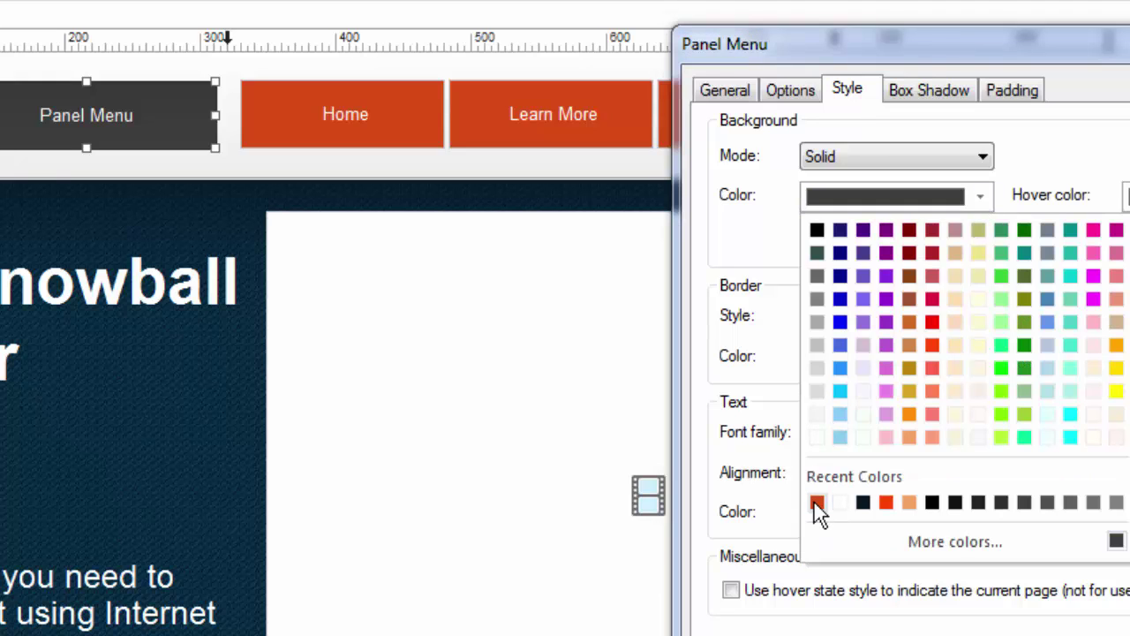
{"action": "left_click", "coordinate": [943, 542]}
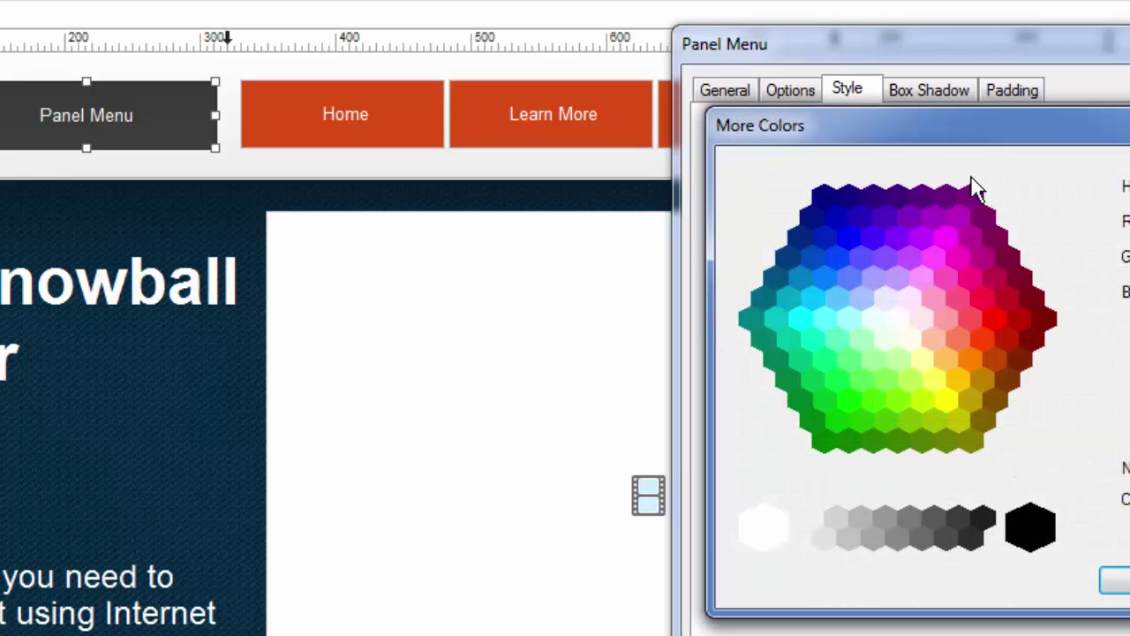
{"action": "left_click_drag", "start_coordinate": [997, 130], "coordinate": [384, 127]}
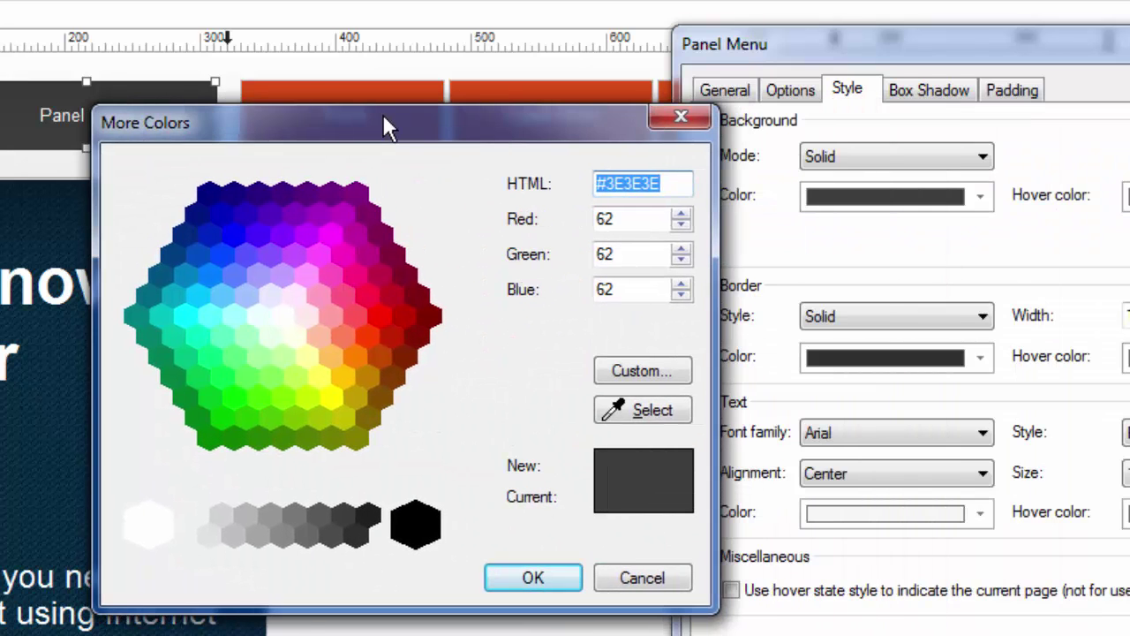
{"action": "left_click", "coordinate": [673, 420]}
{"action": "left_click", "coordinate": [538, 84]}
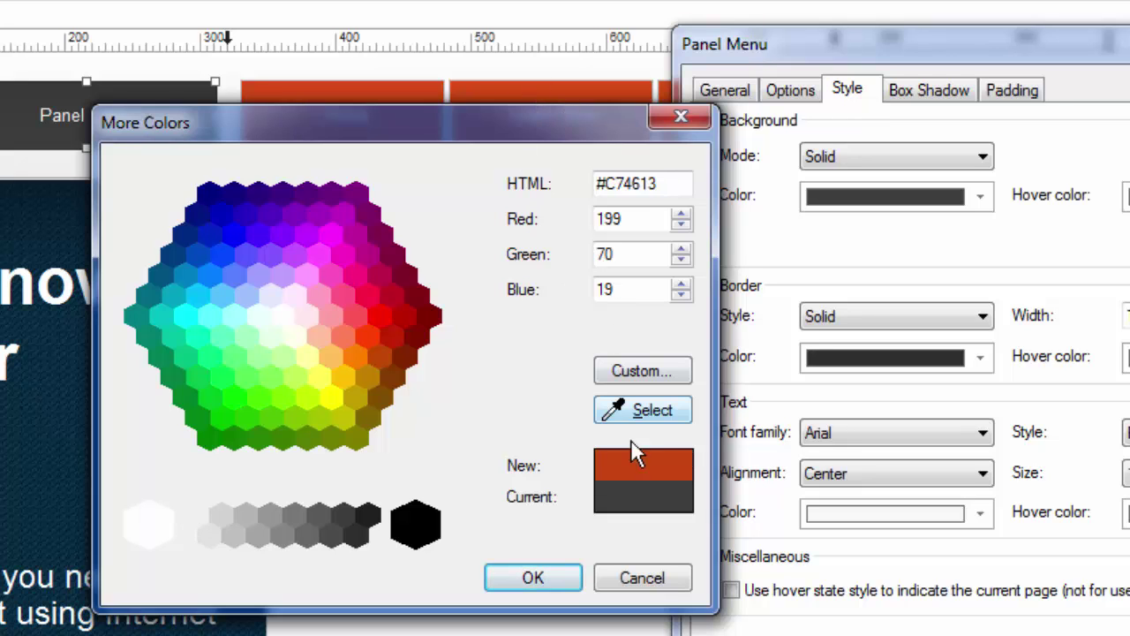
{"action": "left_click", "coordinate": [532, 577]}
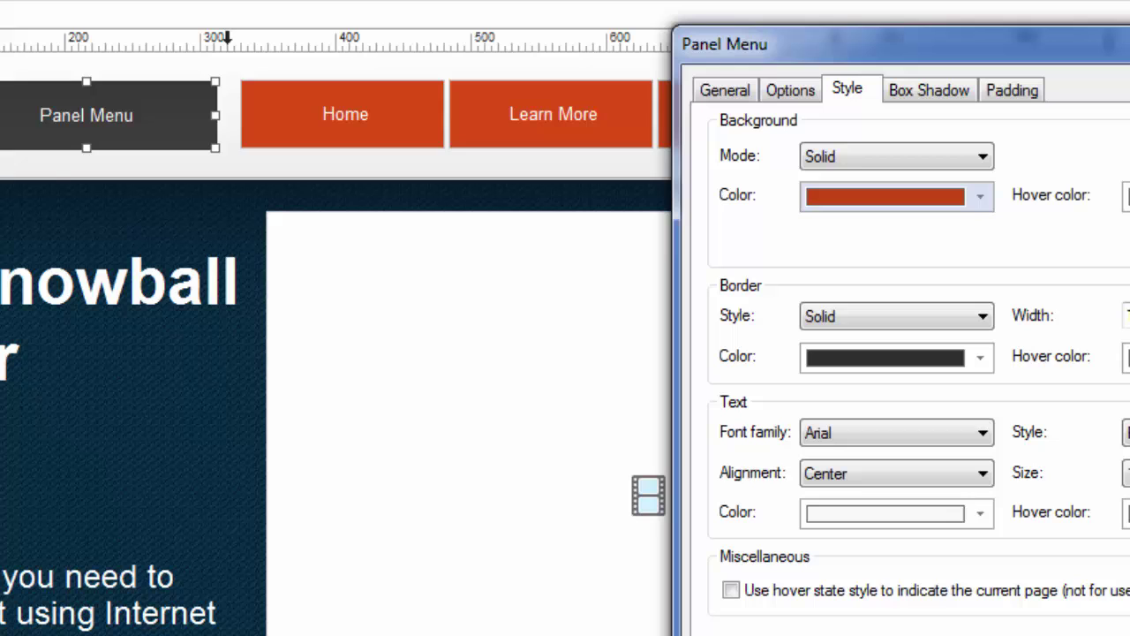
Apply the new style, close the properties, and deselect the button.
{"action": "left_click_drag", "start_coordinate": [971, 45], "coordinate": [722, 42]}
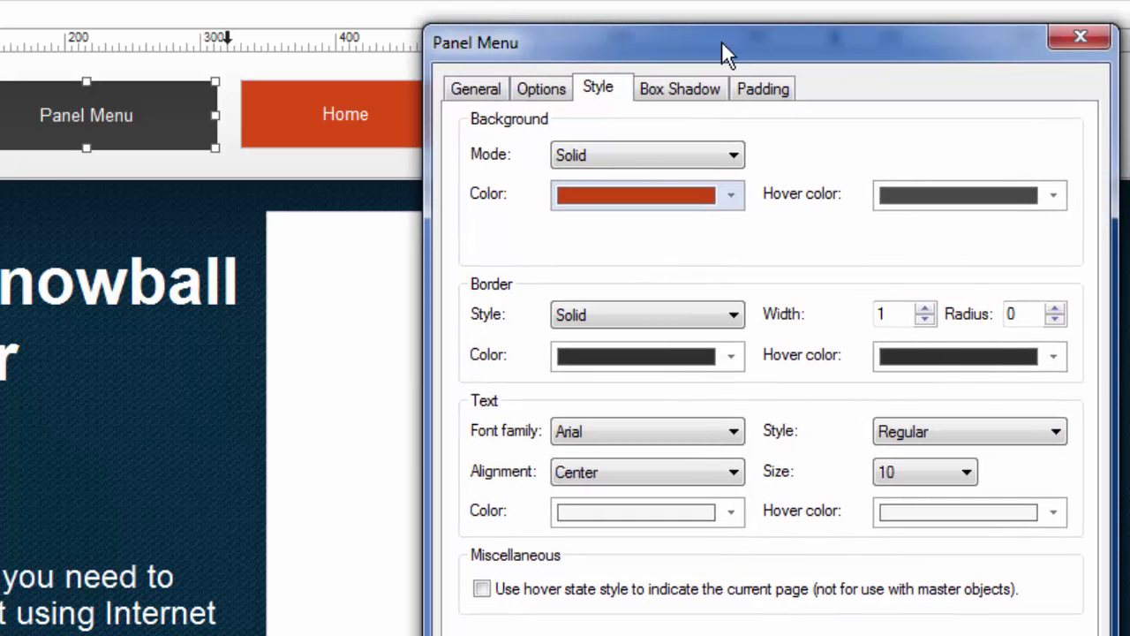
{"action": "key", "text": "Return"}
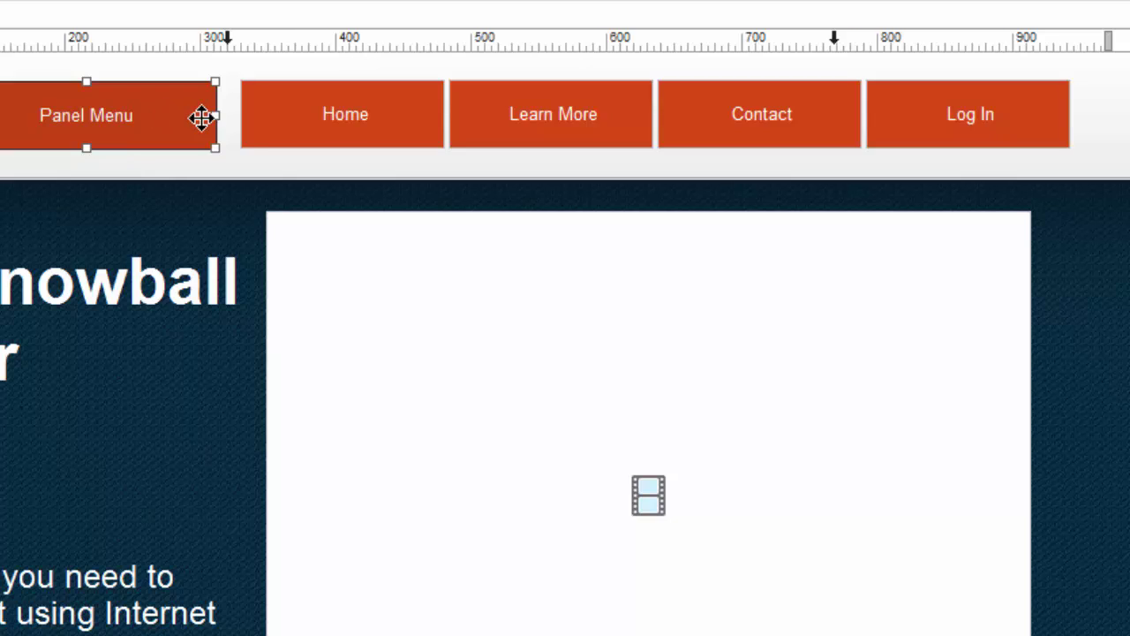
{"action": "key", "text": "Escape"}
Lower the Panel Menu button's border width from 1 to 0, then generate the browser preview.
{"action": "double_click", "coordinate": [197, 114]}
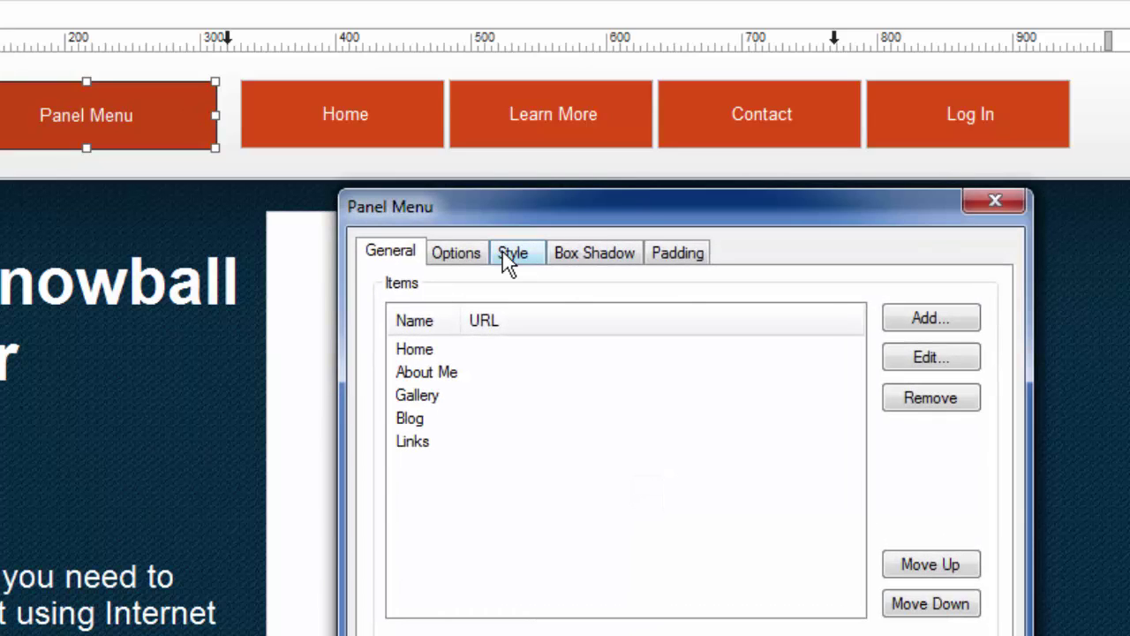
{"action": "left_click", "coordinate": [510, 256]}
{"action": "left_click_drag", "start_coordinate": [591, 206], "coordinate": [538, 48]}
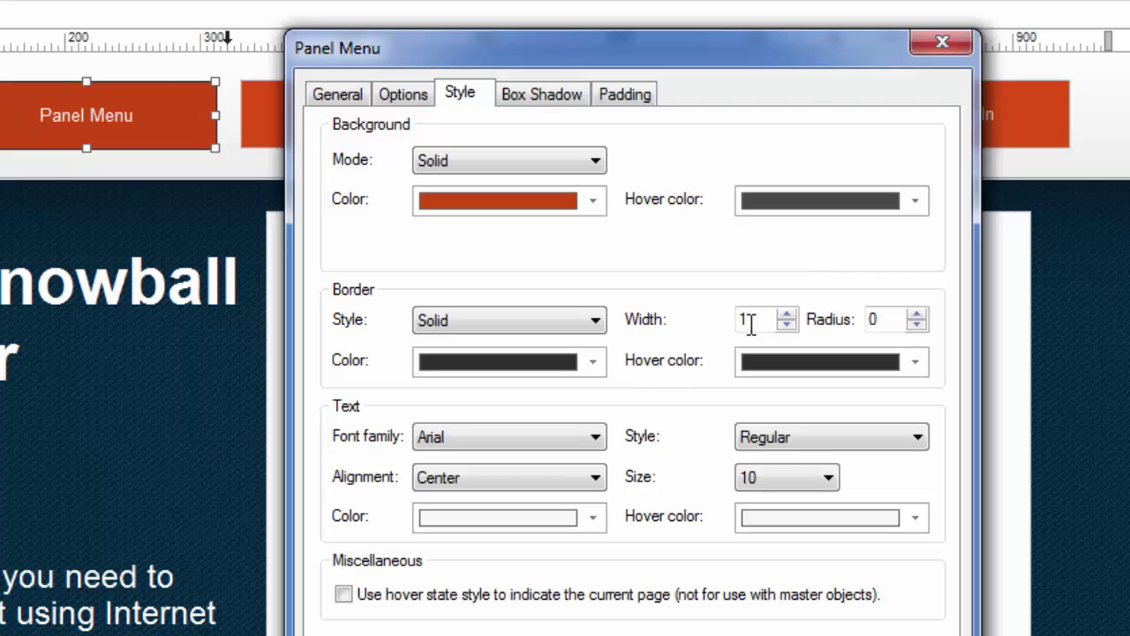
{"action": "left_click", "coordinate": [788, 325]}
{"action": "key", "text": "Return"}
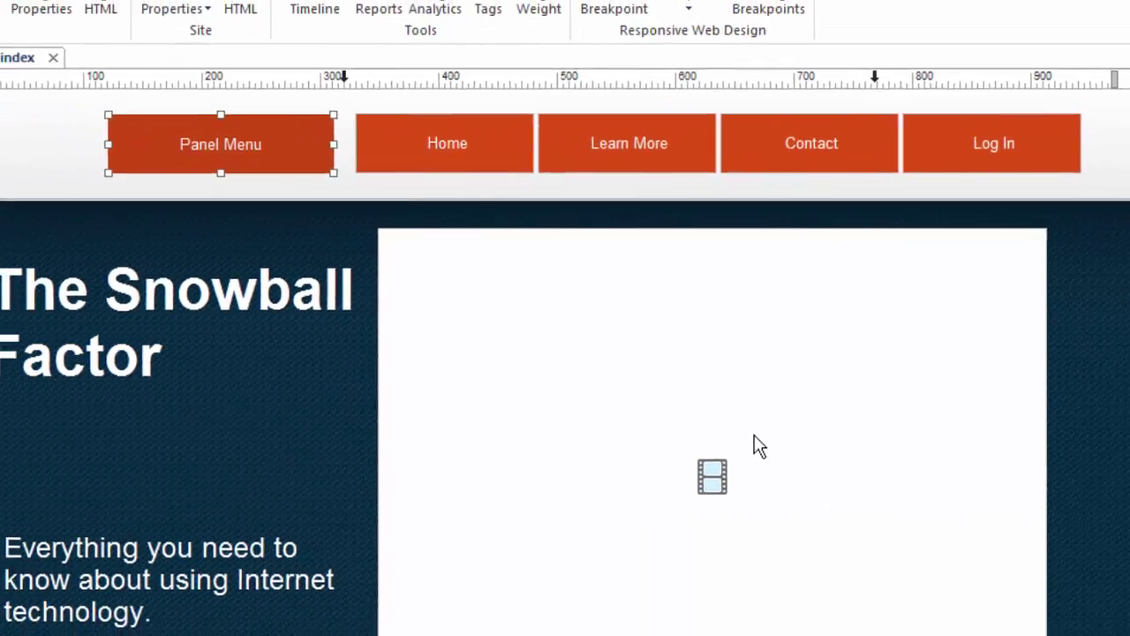
{"action": "key", "text": "F5"}
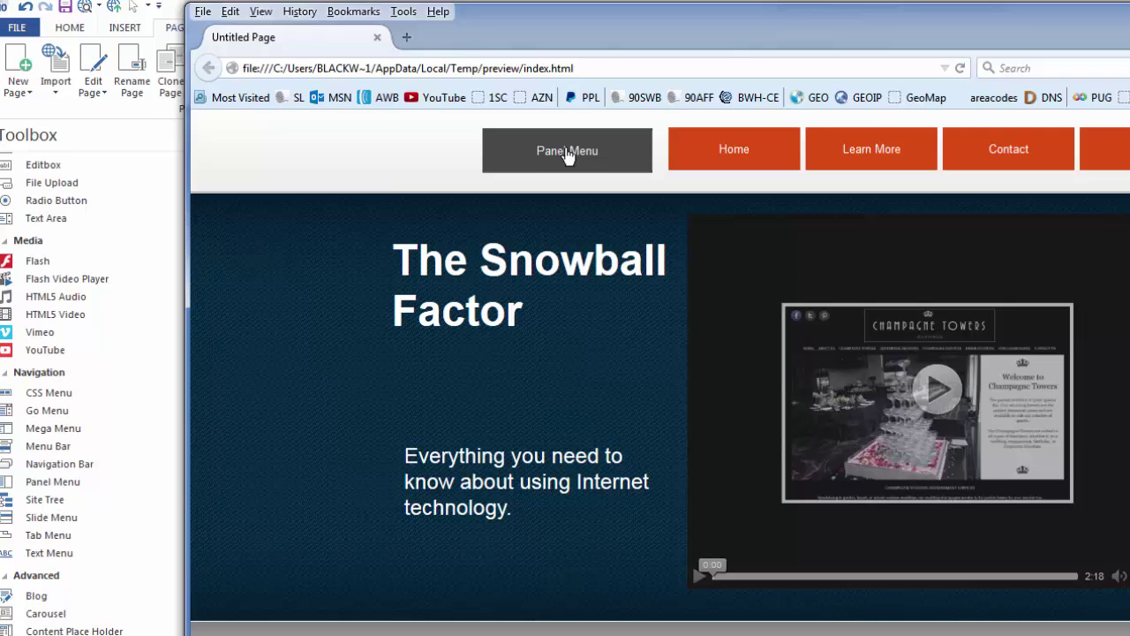
Slide the orange Panel Menu panel (Home, About Me, Gallery, Blog, Links) open, then close it again.
{"action": "left_click", "coordinate": [566, 155]}
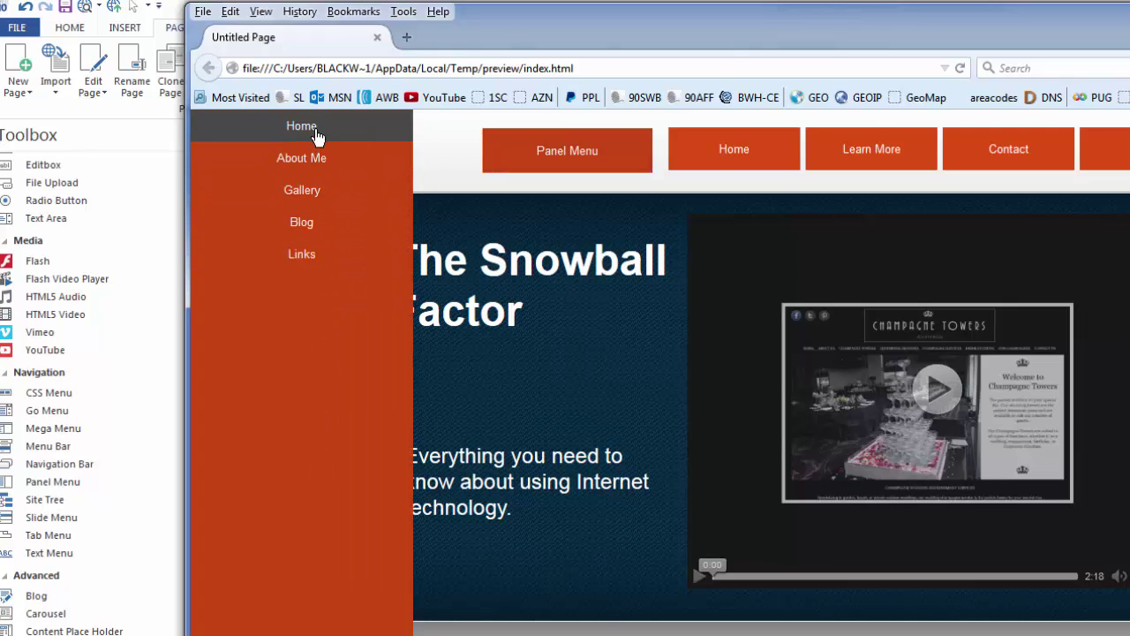
{"action": "left_click", "coordinate": [580, 157]}
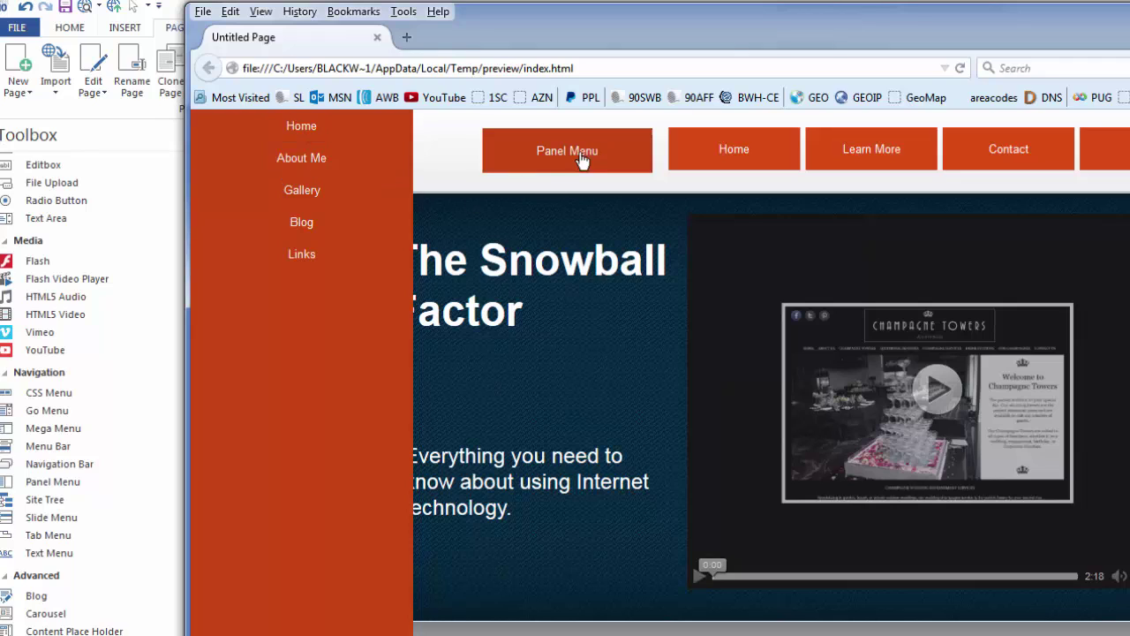